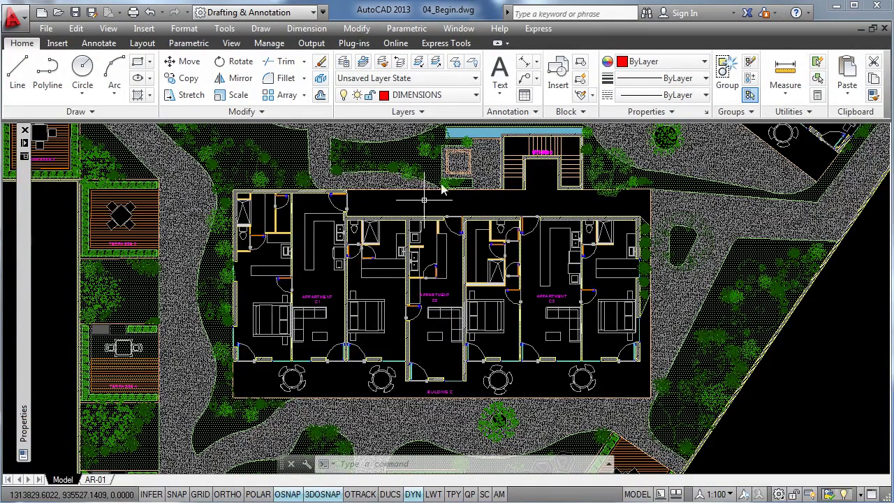
- Create a new text style named "Annotative 3mm" based on the Standard style
left_click(504, 113)
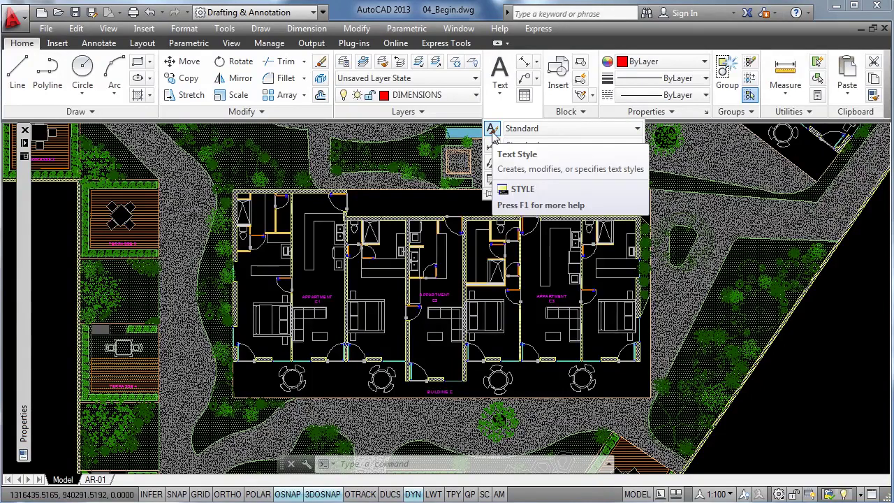
left_click(492, 130)
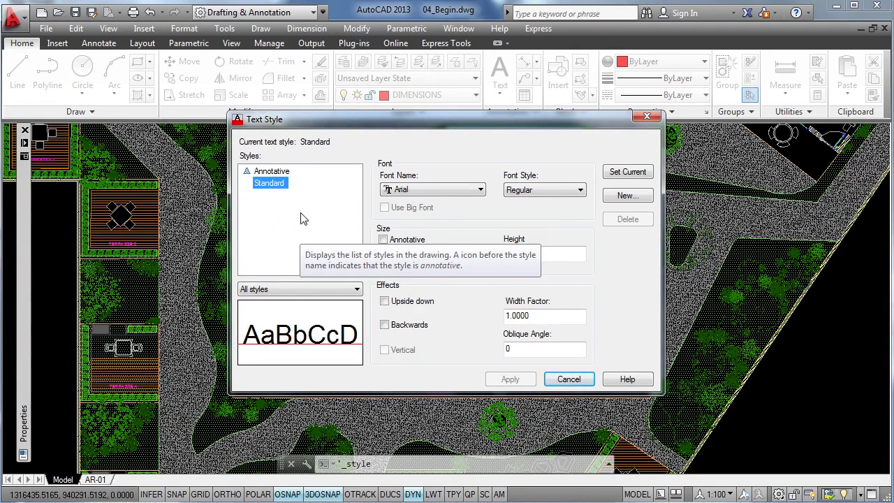
left_click(611, 198)
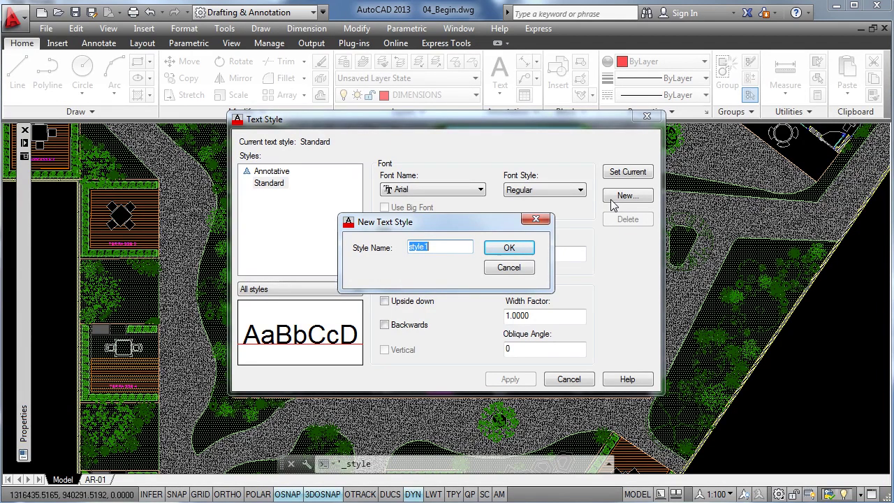
type("Annotative 3mm")
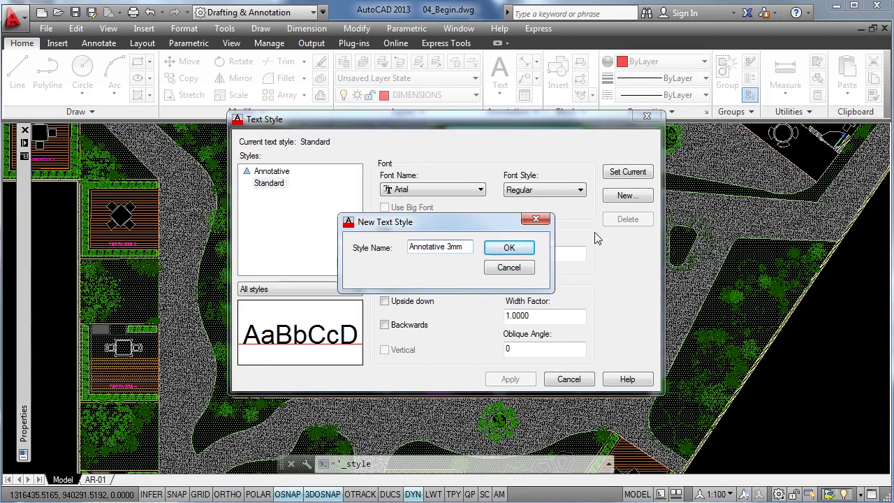
left_click(520, 249)
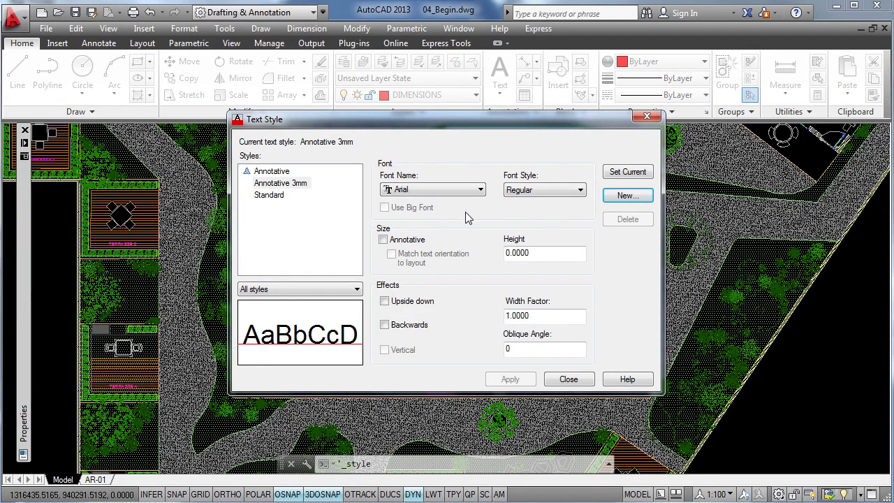
- Make the Annotative 3mm text style annotative with a paper text height of 3, and apply the changes
left_click(382, 240)
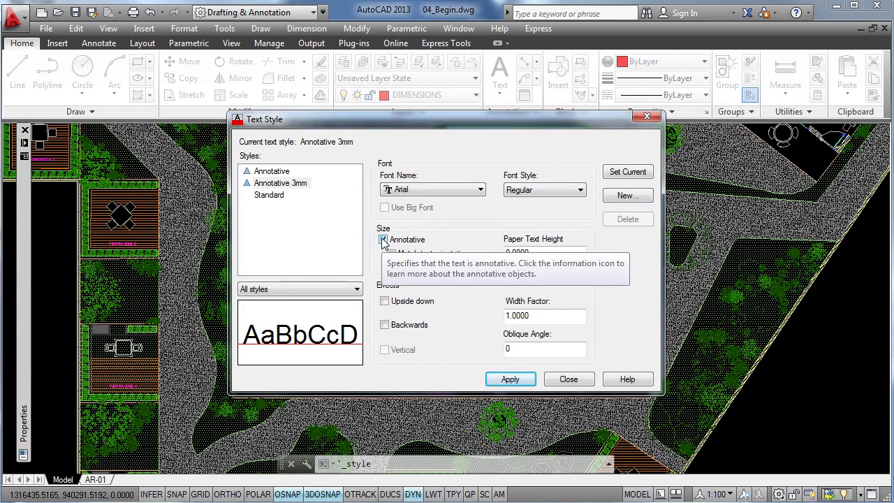
left_click(383, 241)
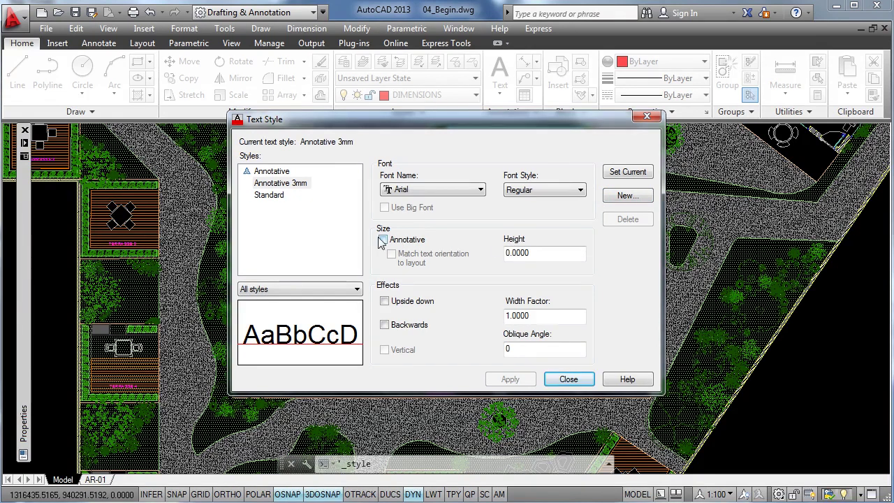
left_click(383, 241)
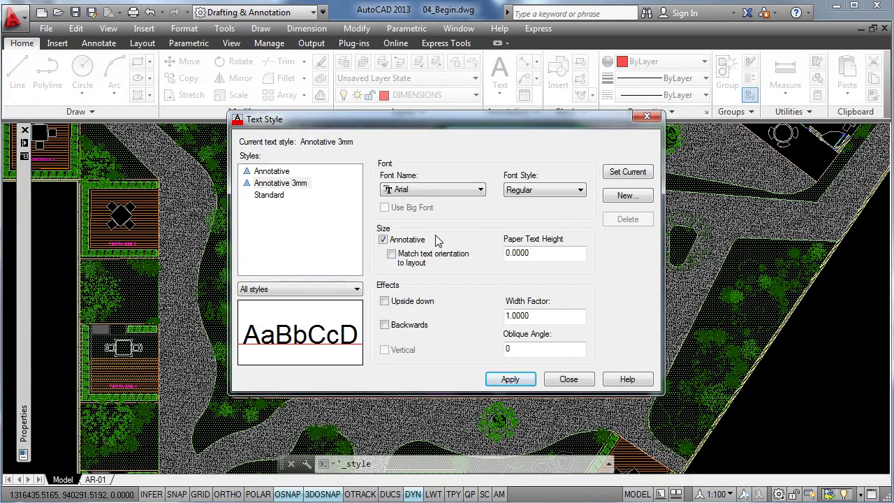
double_click(534, 254)
type("3")
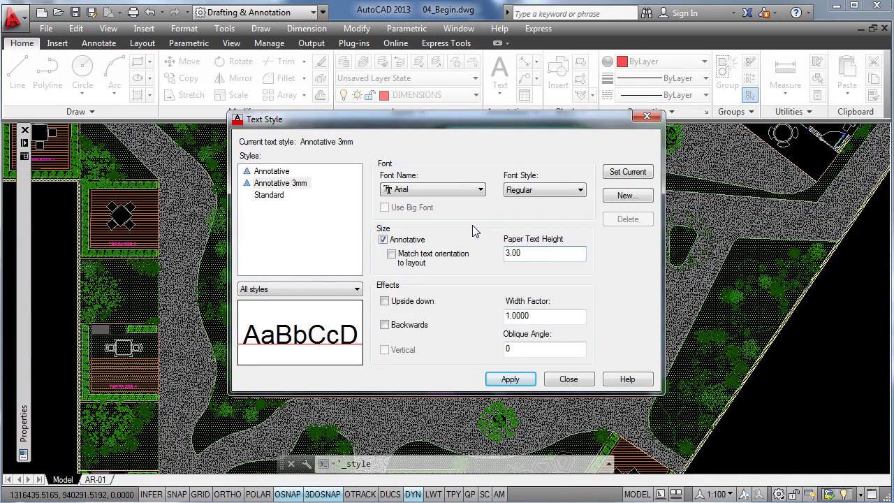
left_click(532, 381)
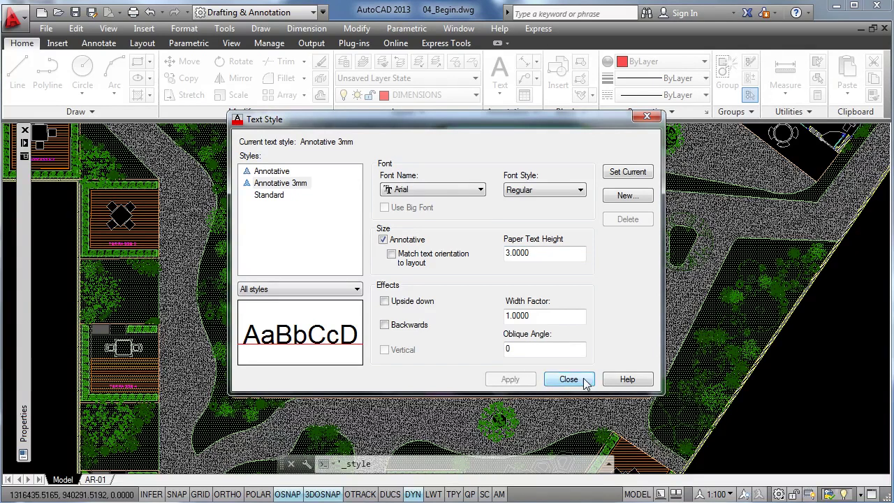
left_click(565, 382)
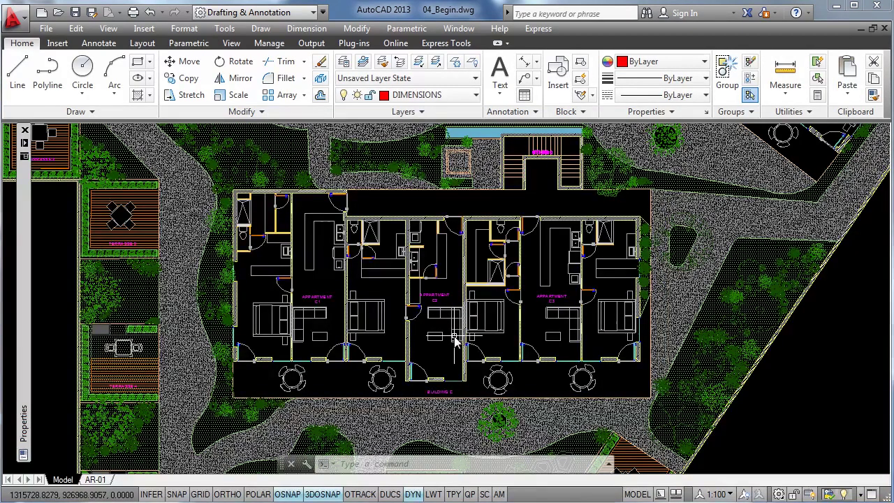
- Assign the Annotative 3mm text style to the BUILDING C, BUILDING B and BUILDING A labels in model space
scroll(447, 389, "up", 4)
left_click(457, 383)
left_click(433, 379)
scroll(433, 349, "down", 6)
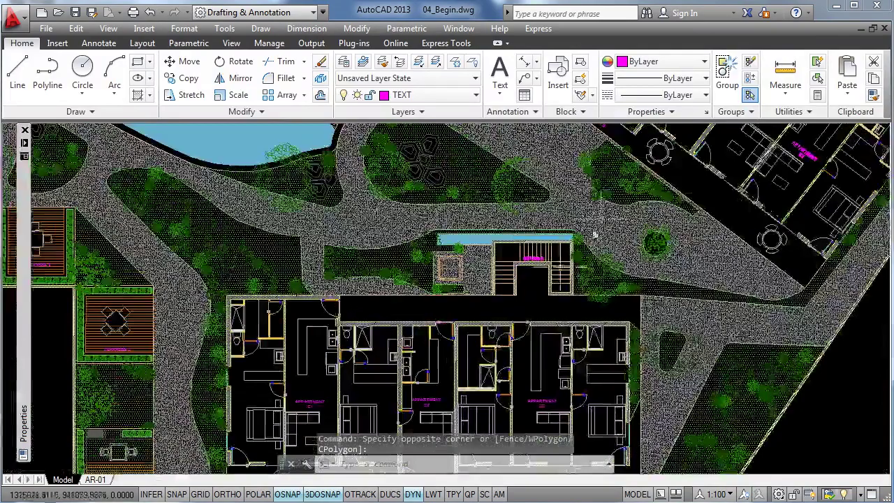
middle_click_drag(594, 236, 516, 301)
scroll(517, 303, "up", 4)
left_click(550, 278)
left_click(528, 300)
scroll(528, 301, "down", 5)
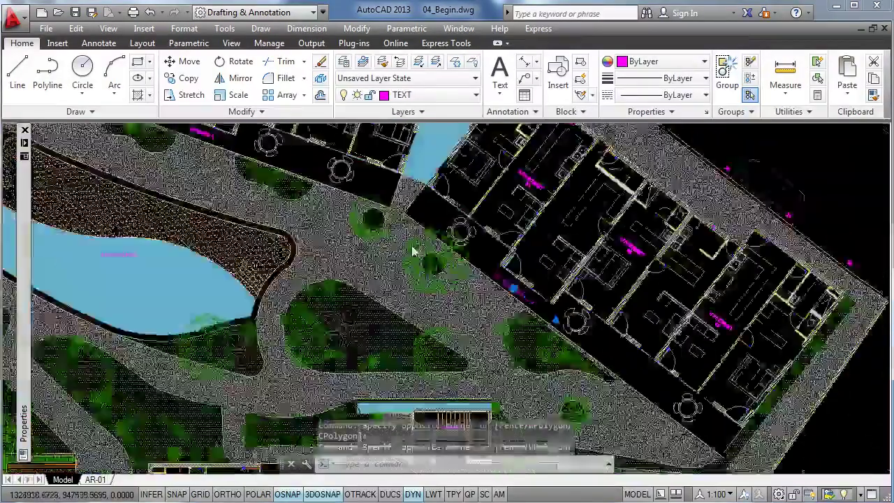
middle_click_drag(413, 249, 489, 321)
scroll(380, 283, "up", 5)
left_click(391, 289)
left_click(379, 290)
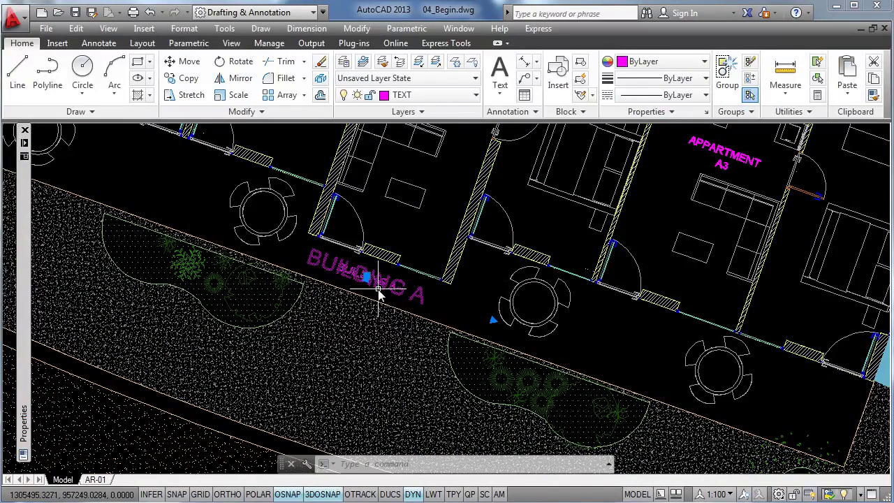
mouse_move(27, 283)
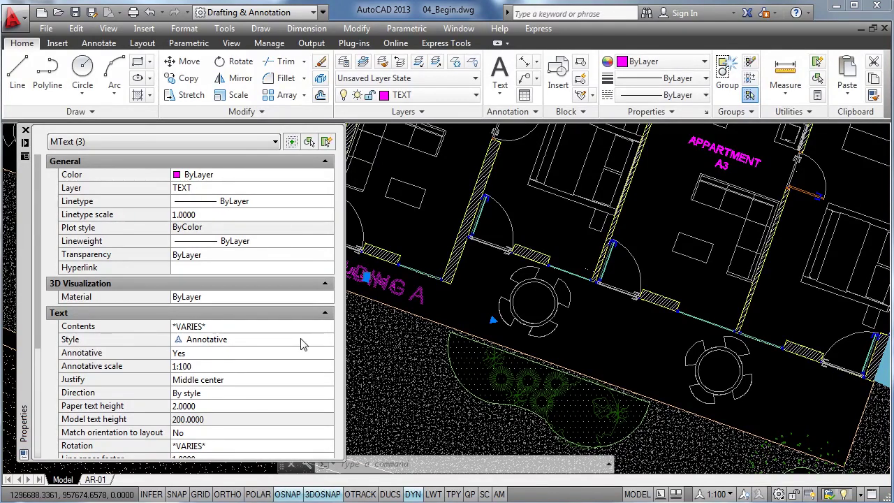
left_click(323, 340)
left_click(329, 340)
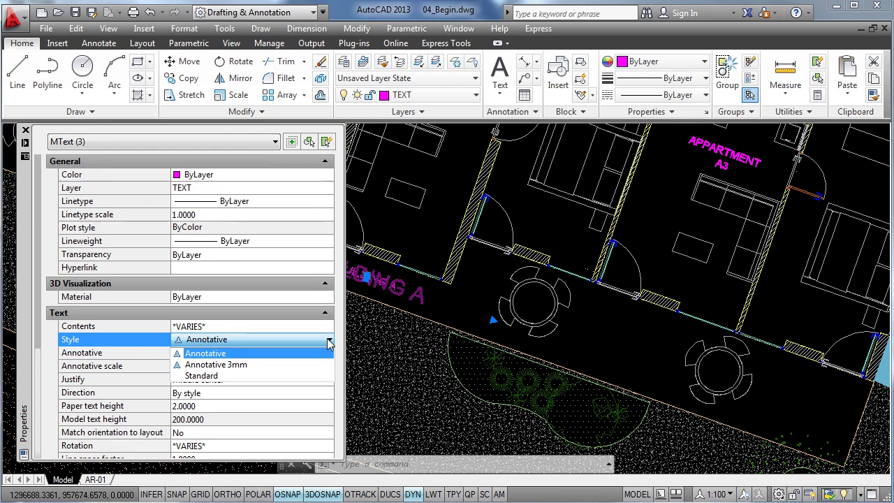
left_click(239, 364)
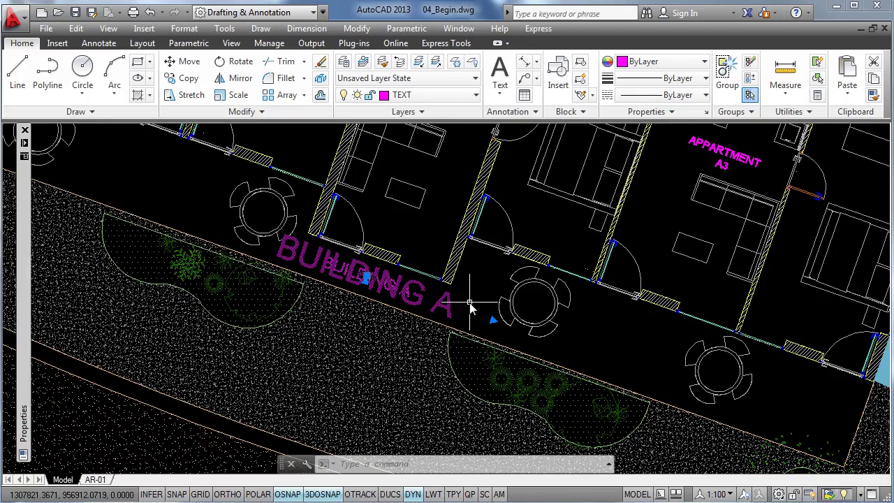
key("Escape")
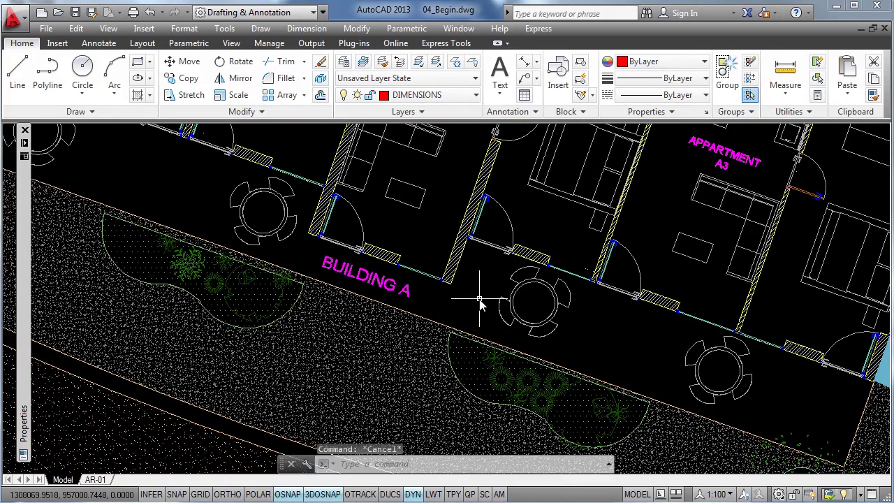
- Examine the building and apartment labels in the viewports of the AR-01 layout
scroll(479, 297, "down", 8)
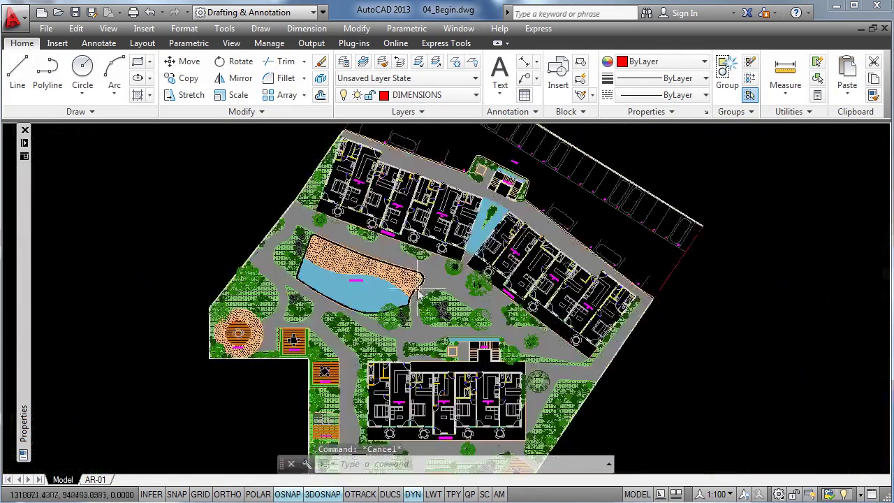
middle_click_drag(419, 297, 393, 253)
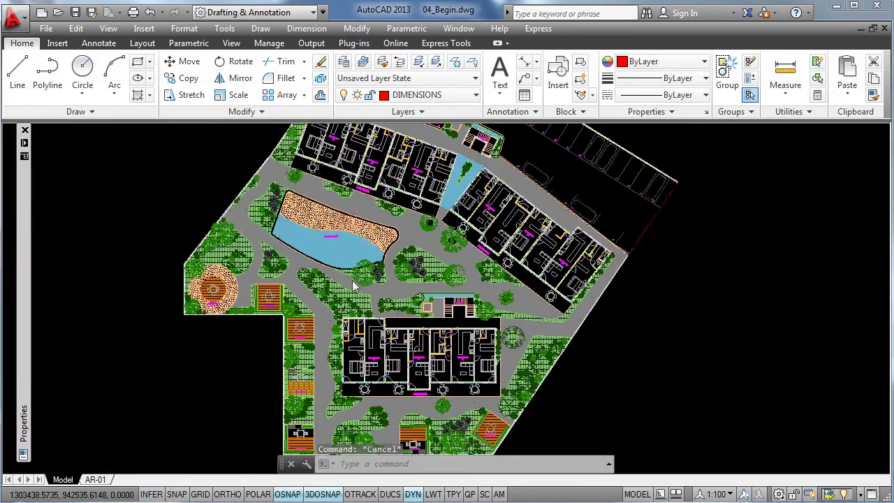
left_click(96, 479)
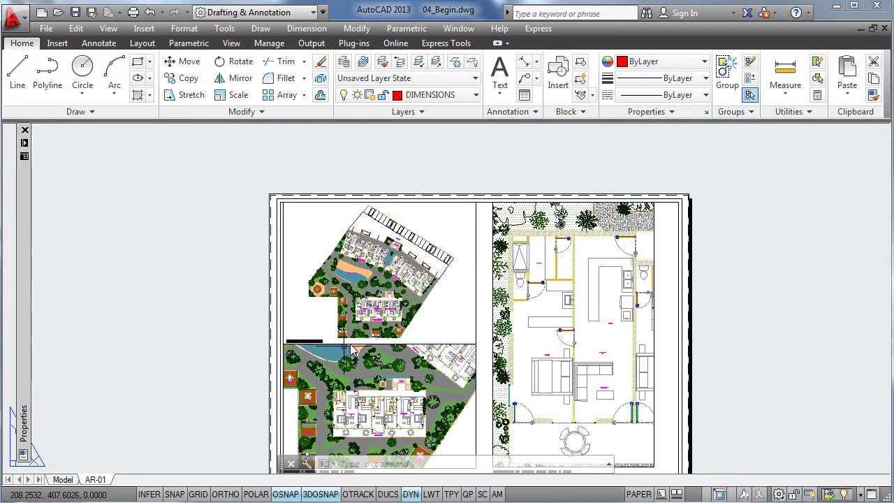
scroll(421, 275, "up", 7)
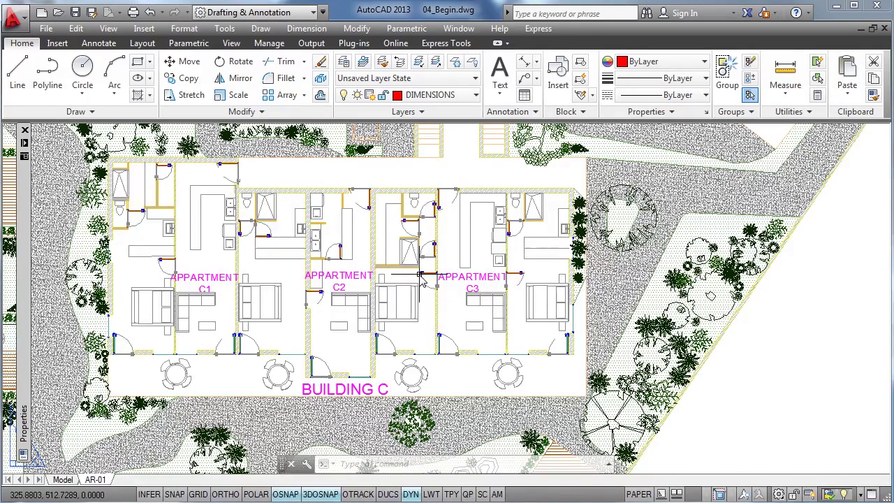
scroll(420, 277, "down", 4)
middle_click_drag(407, 274, 433, 332)
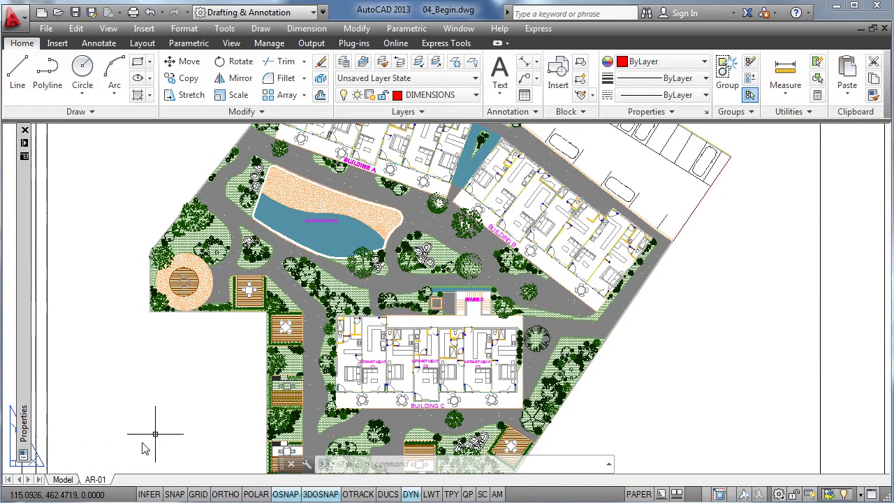
- Return to model space and inspect the scale representations of the BUILDING C label
left_click(63, 480)
scroll(433, 380, "up", 5)
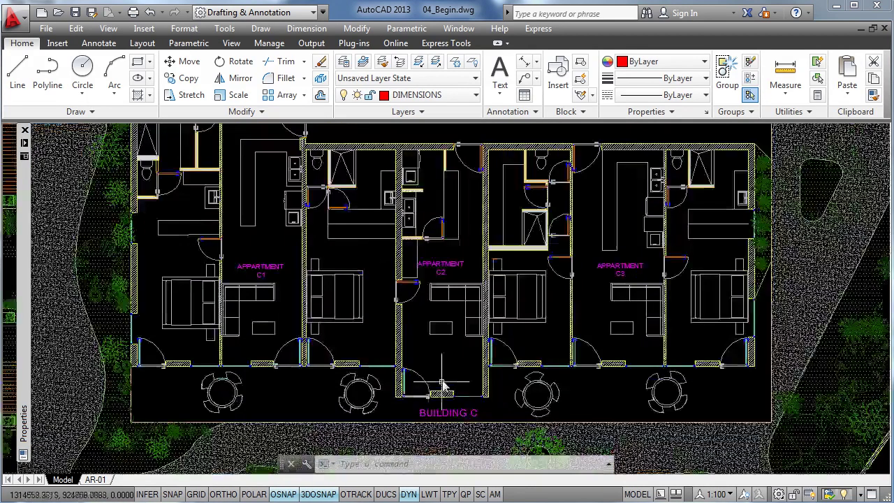
middle_click_drag(442, 383, 426, 320)
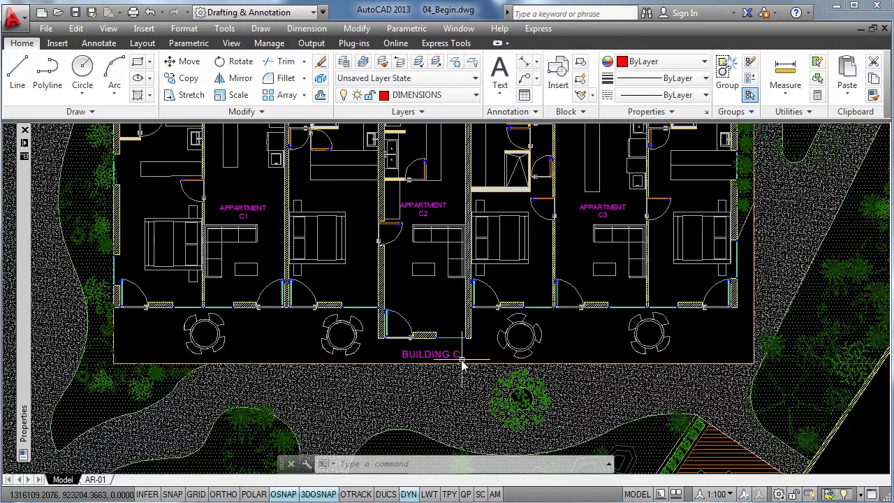
left_click(441, 357)
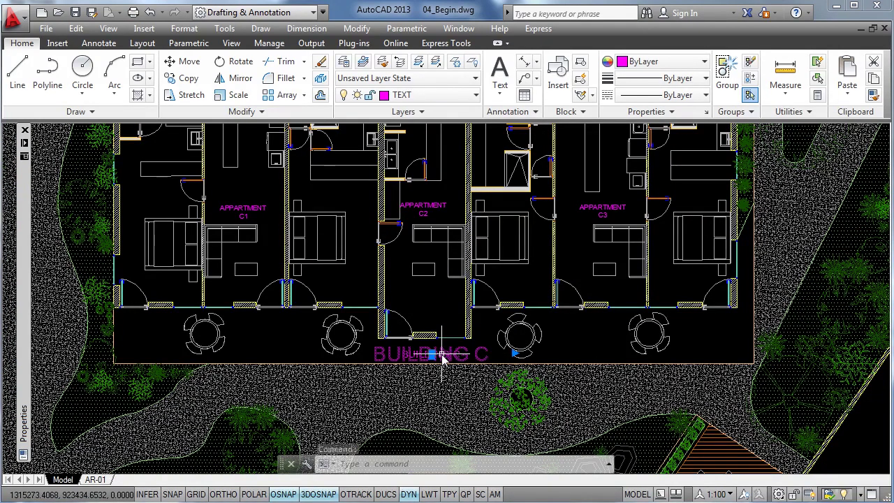
scroll(441, 356, "up", 3)
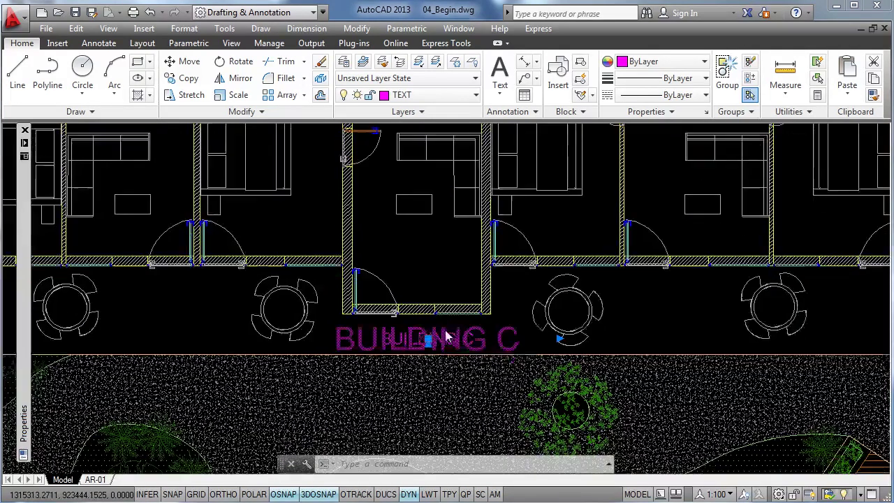
scroll(430, 319, "up", 4)
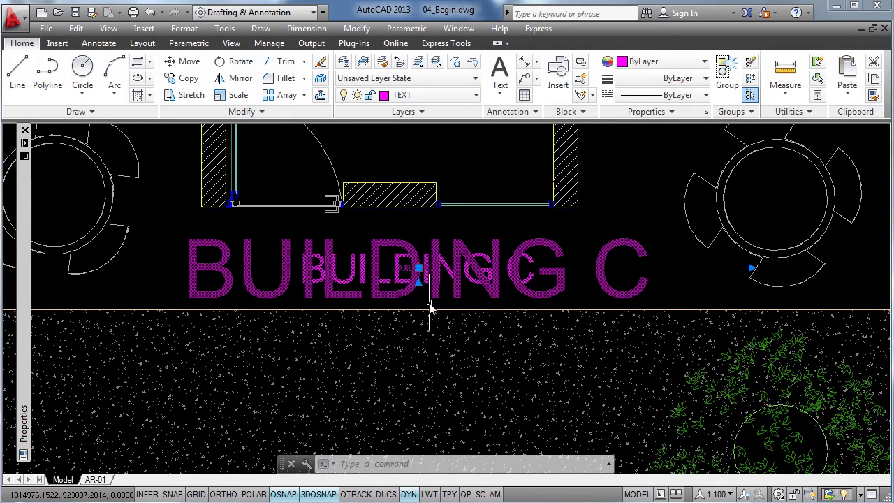
scroll(429, 308, "down", 11)
key("Escape")
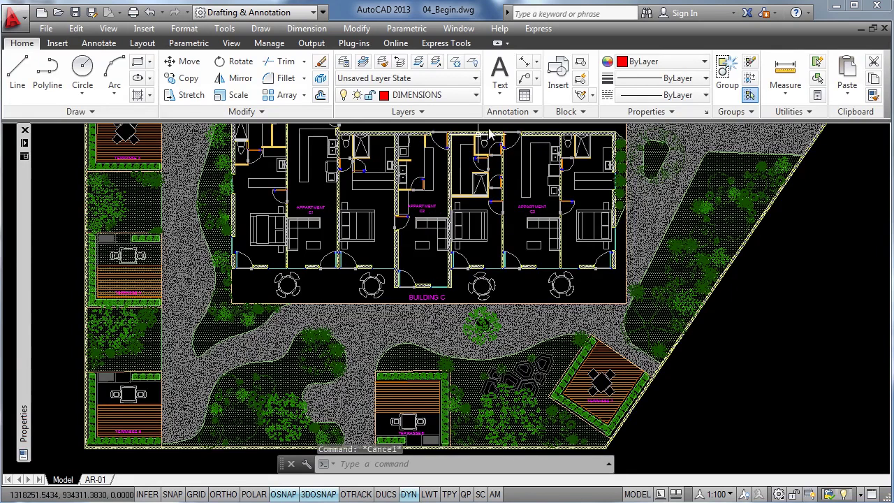
- Create a new annotative dimension style named Annotative 2mm, based on Standard and used for all dimensions
left_click(506, 114)
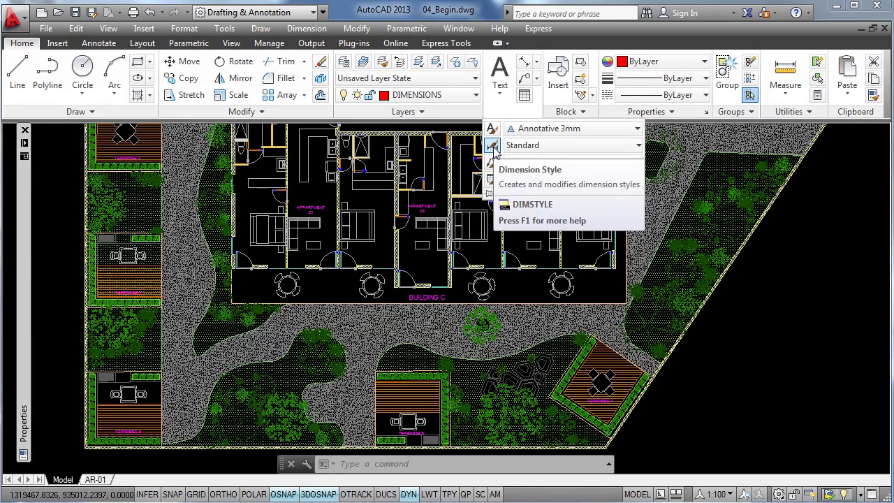
left_click(493, 147)
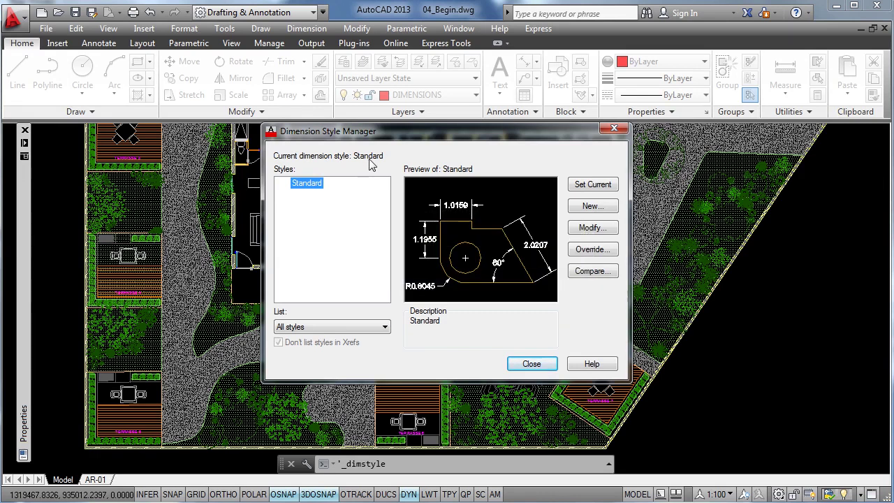
left_click(589, 207)
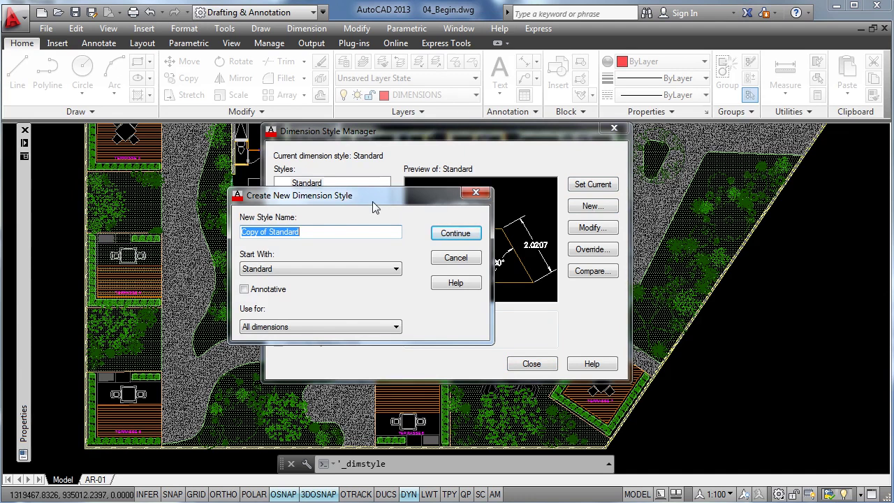
type("Annotat")
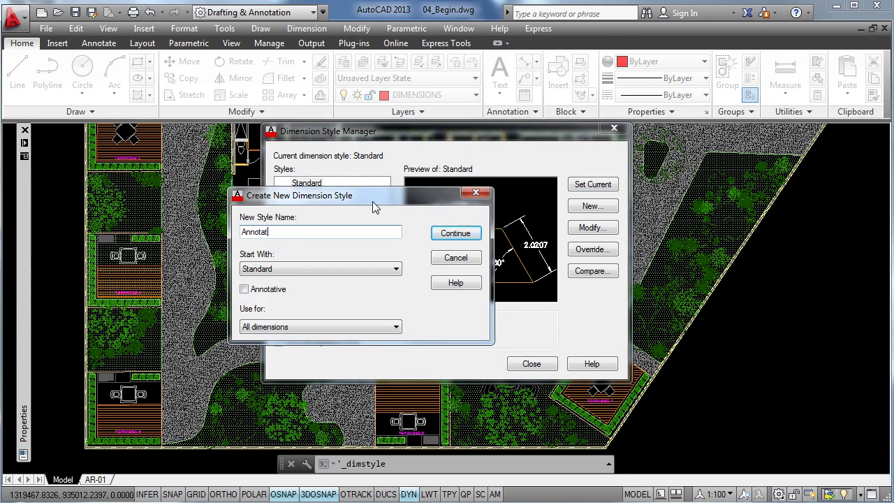
type("ive 2mm")
left_click(317, 268)
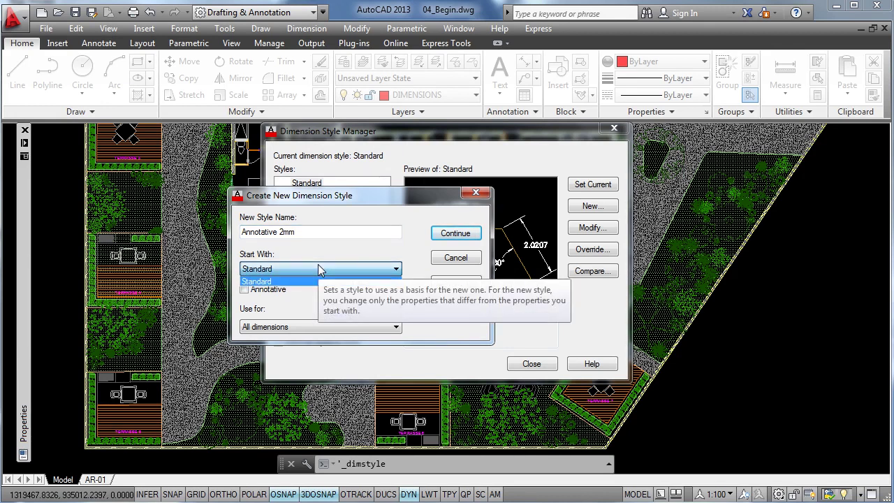
left_click(318, 266)
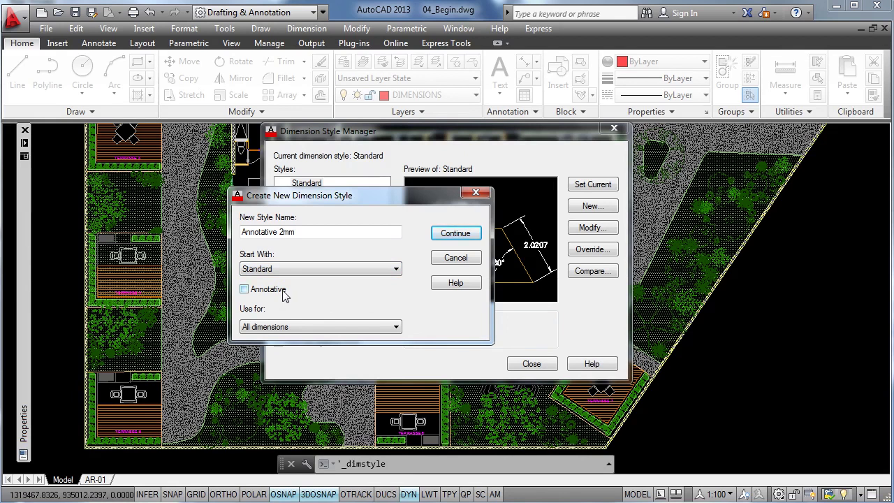
left_click(246, 290)
left_click(356, 328)
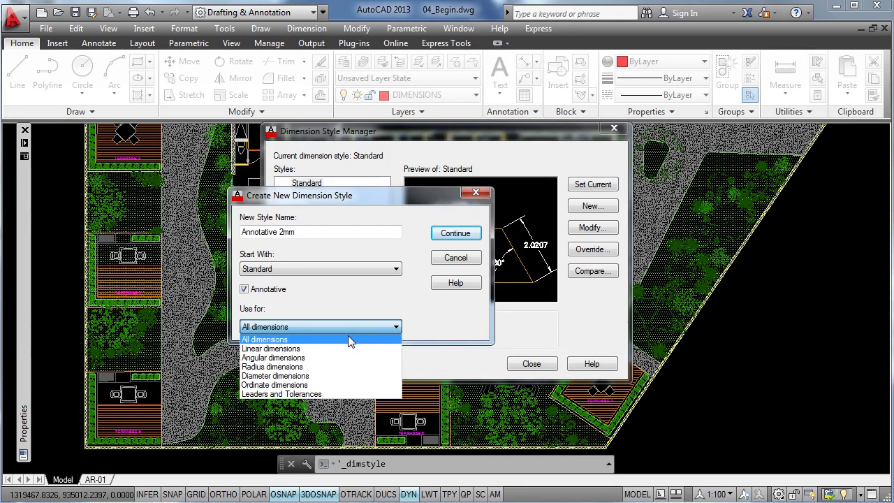
left_click(278, 340)
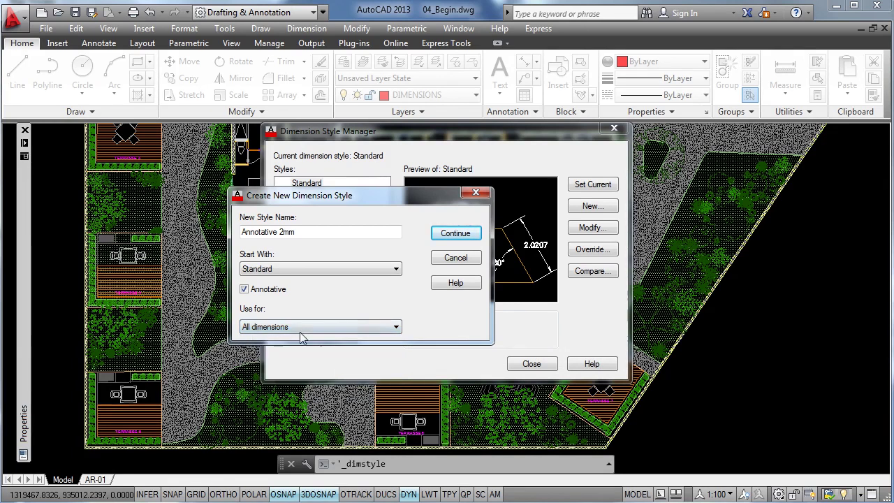
left_click(455, 234)
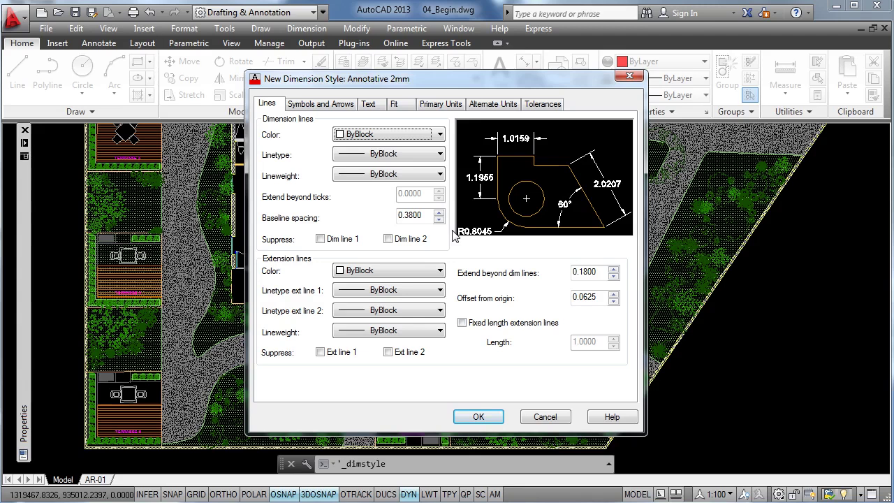
- Assign the Annotative text style to the Annotative 2mm dimension style, check its annotative fit scaling, and save the style
left_click(370, 109)
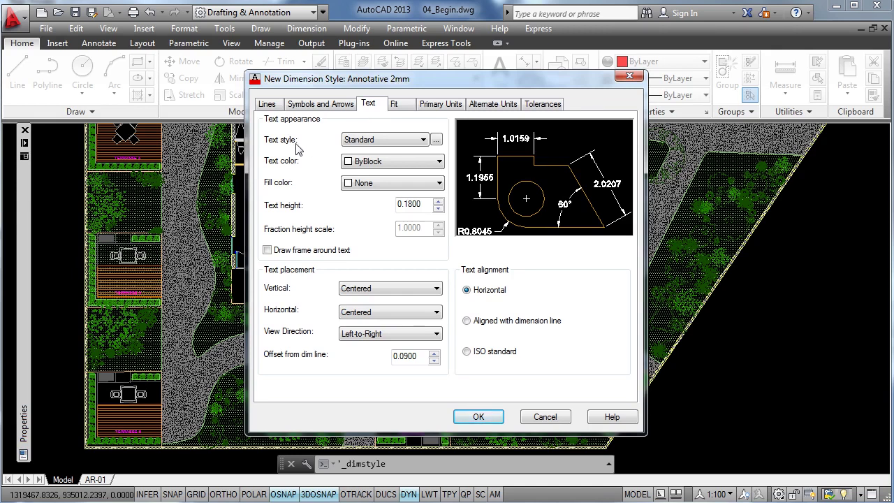
left_click(416, 142)
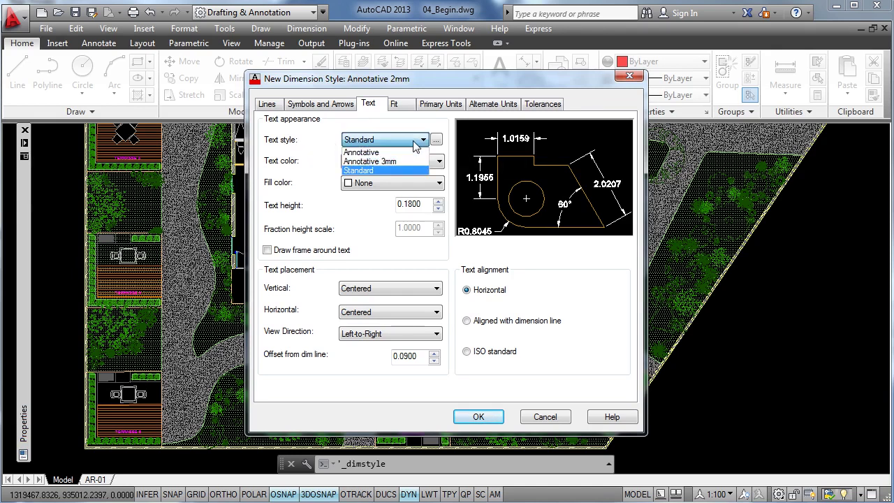
left_click(366, 153)
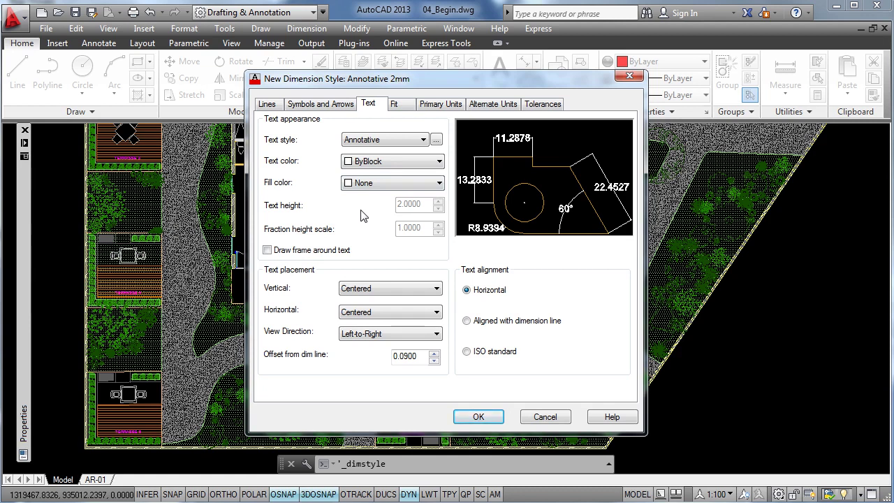
left_click(395, 105)
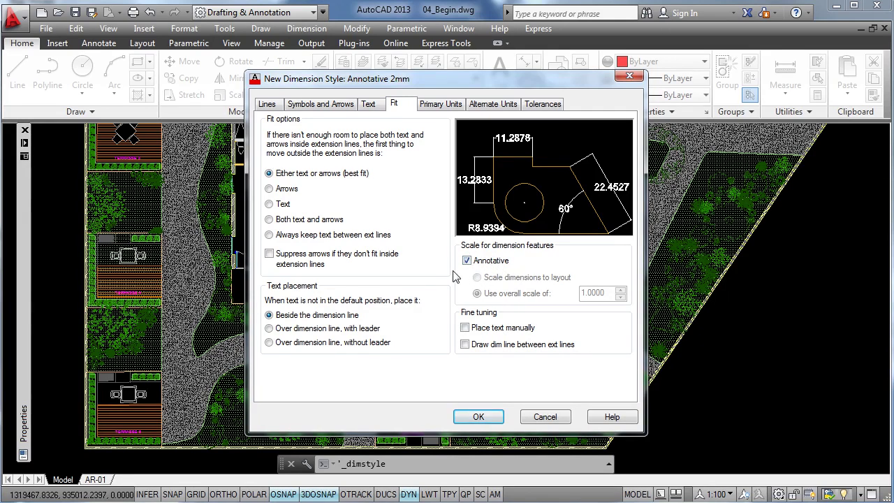
left_click(369, 107)
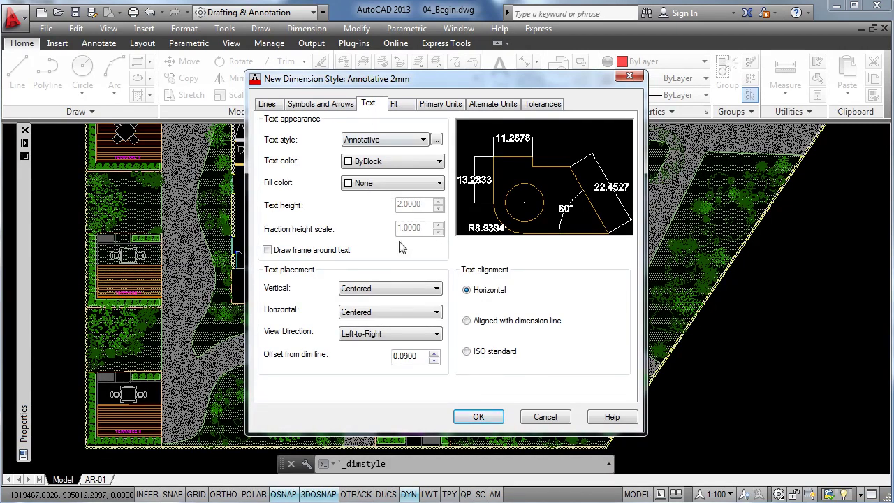
left_click(478, 417)
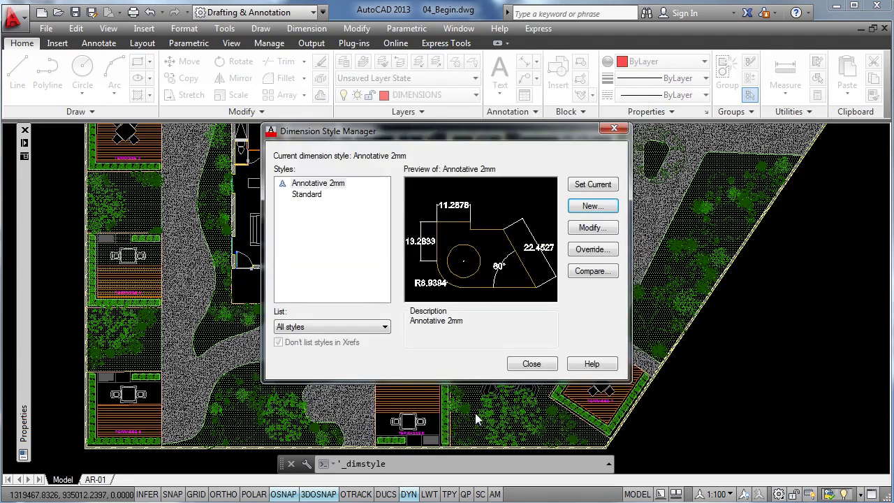
left_click(531, 363)
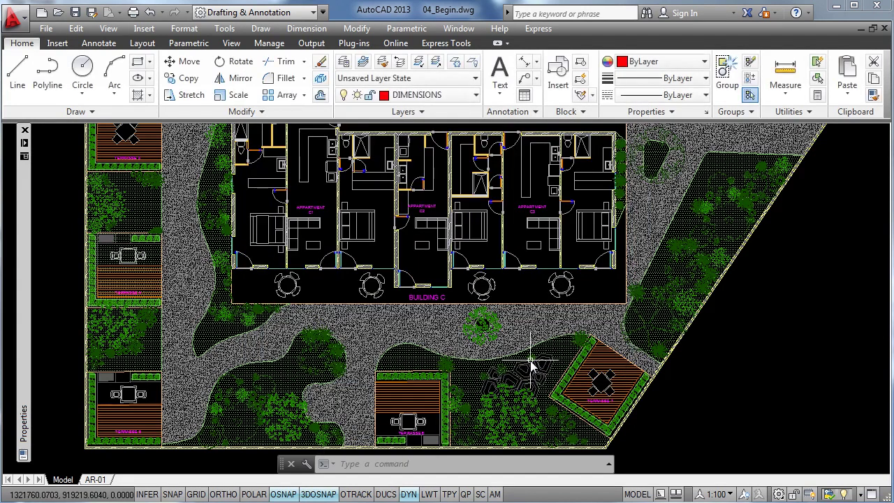
- Add an aligned dimension between the upper and lower corners of Building C's left outer wall, placing its line on the adjacent path with Ortho on
middle_click_drag(337, 234, 317, 299)
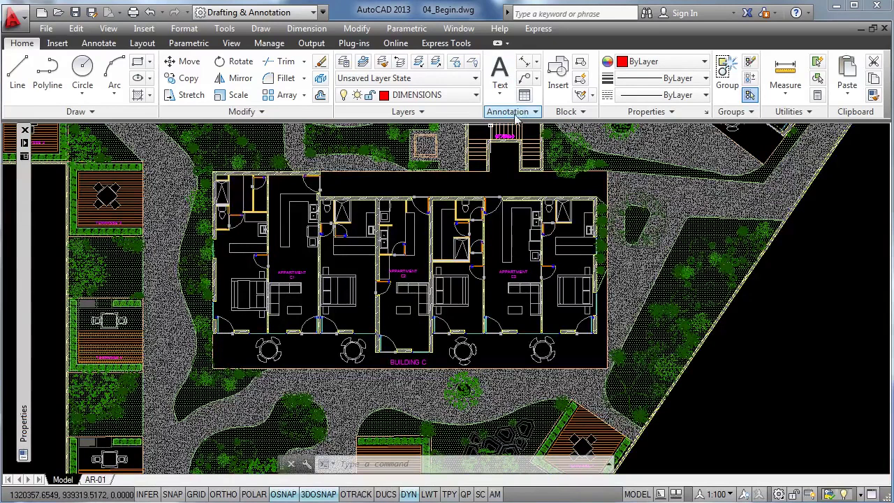
left_click(527, 63)
scroll(203, 175, "up", 8)
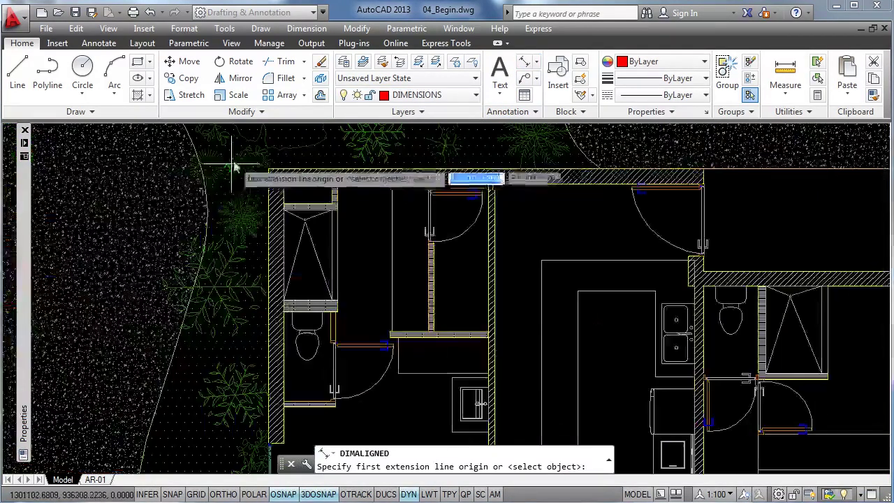
scroll(264, 172, "up", 4)
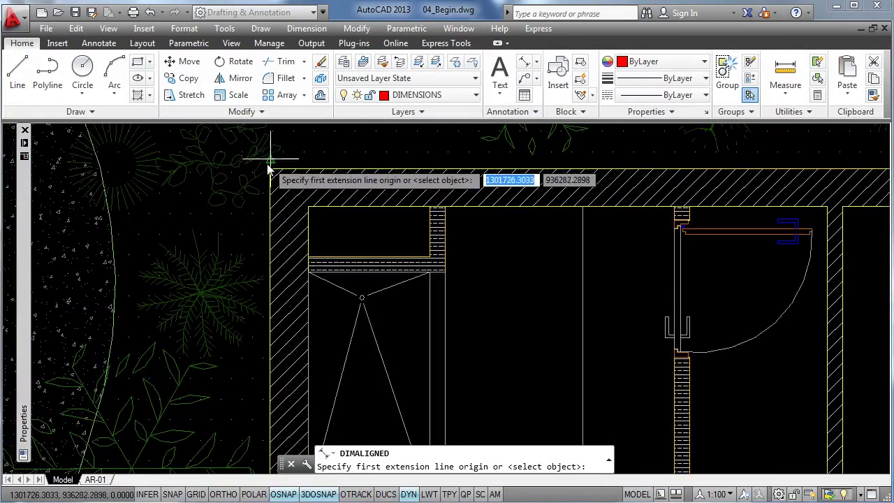
left_click(270, 171)
scroll(276, 363, "down", 5)
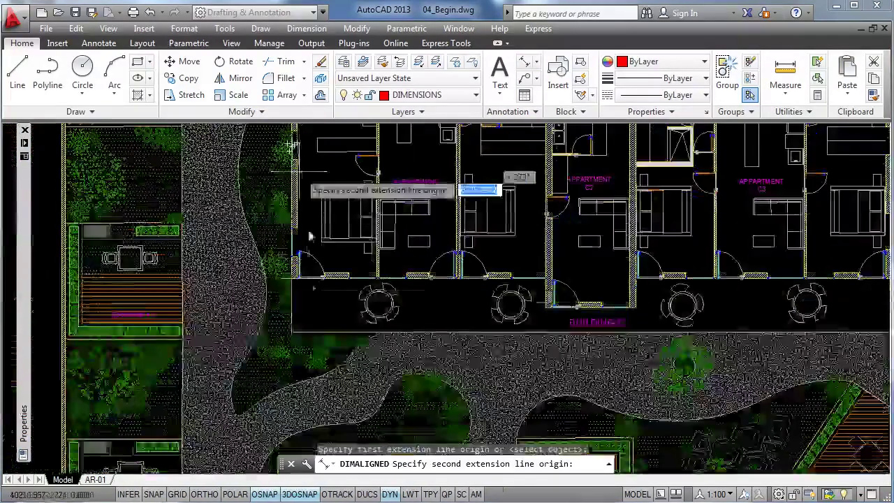
scroll(311, 287, "up", 10)
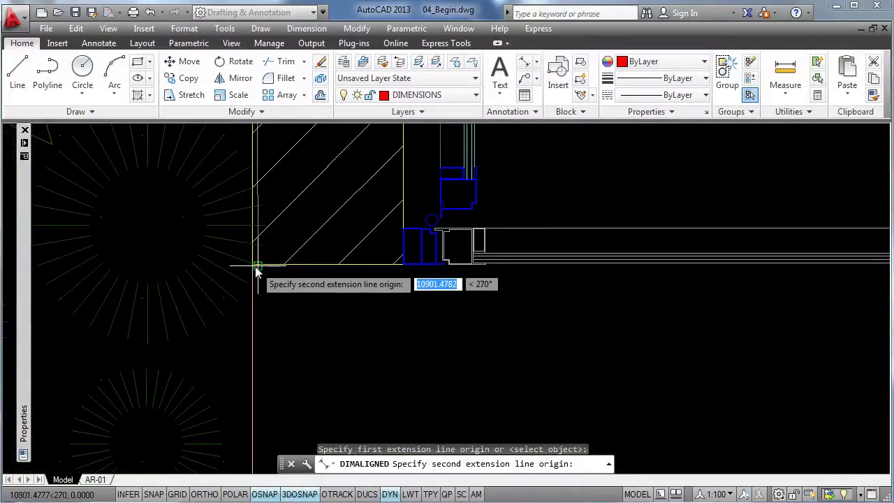
left_click(252, 266)
key("F8")
scroll(251, 272, "down", 5)
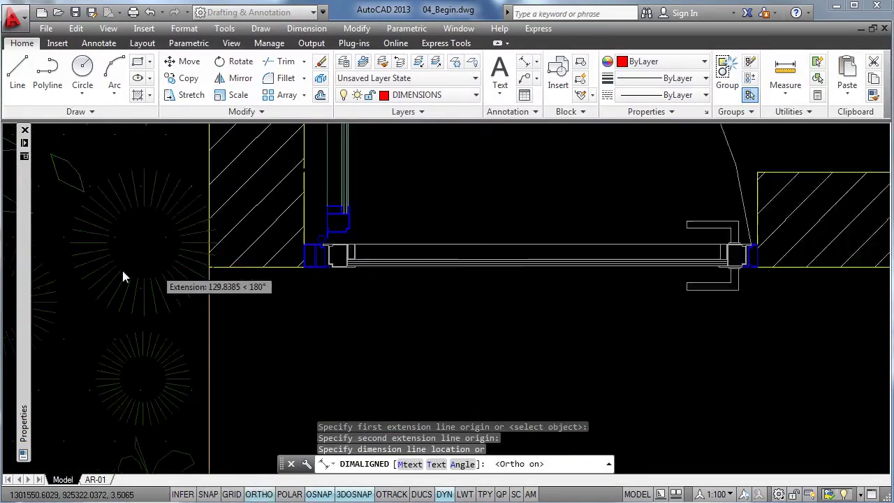
scroll(435, 427, "up", 6)
scroll(434, 427, "down", 5)
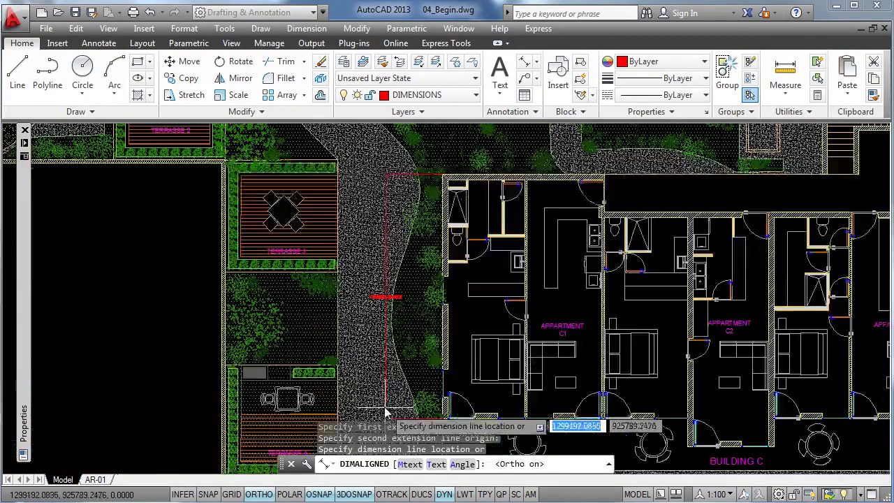
left_click(385, 412)
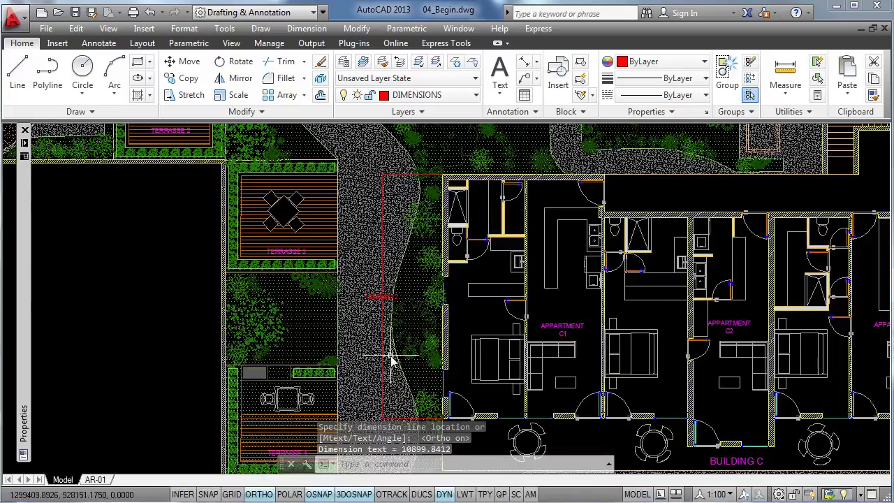
- Add the 1:200 and 1:20 annotation scales to Building C's new aligned dimension, and clear the selection
scroll(314, 283, "down", 4)
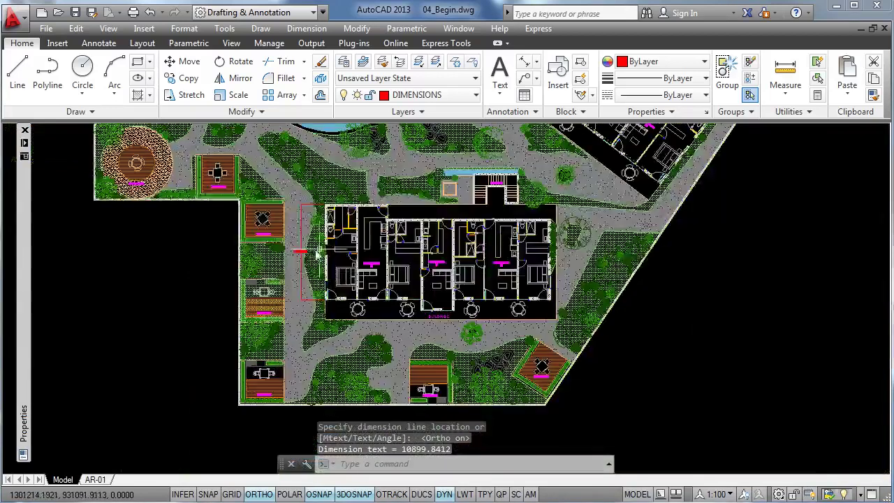
scroll(301, 279, "up", 5)
left_click(290, 272)
mouse_move(25, 331)
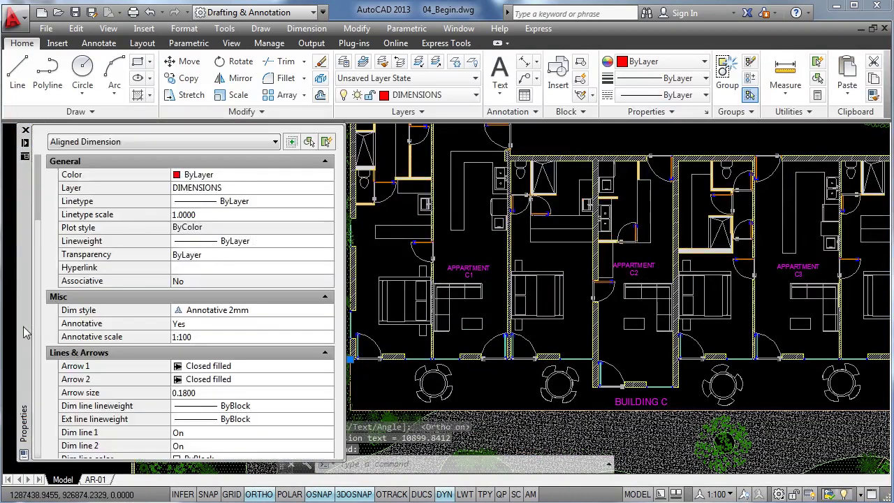
left_click(327, 338)
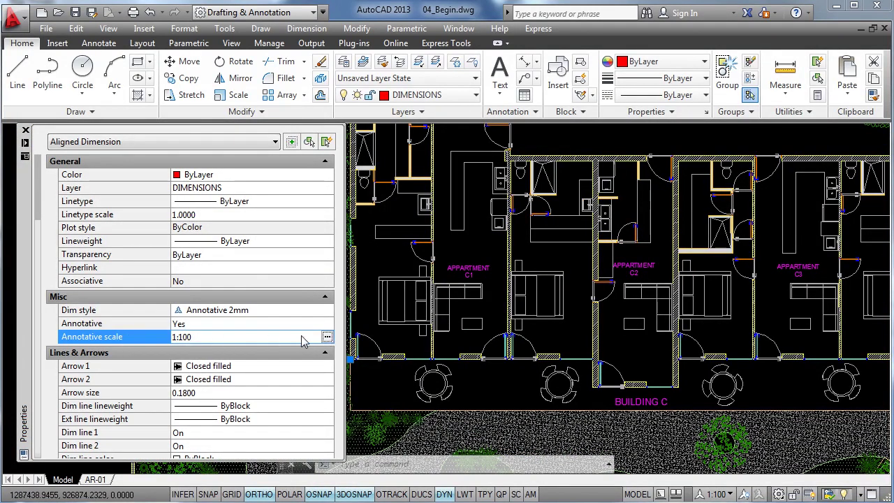
left_click(327, 338)
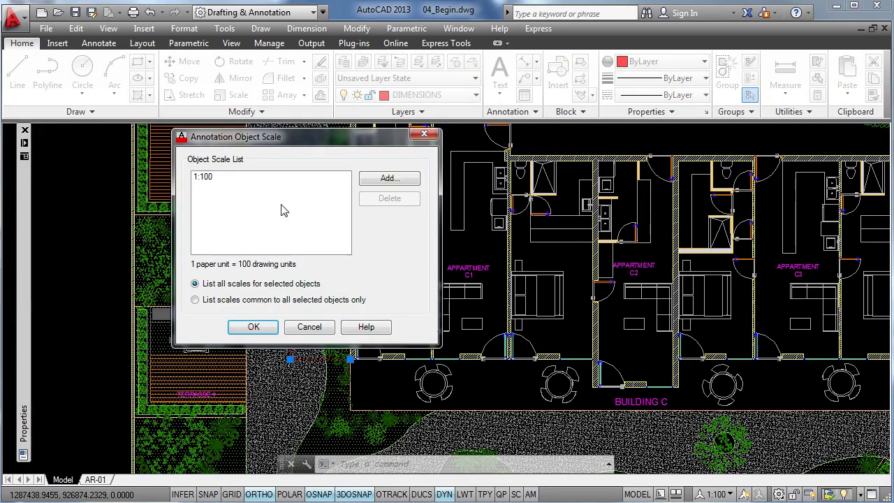
left_click(388, 179)
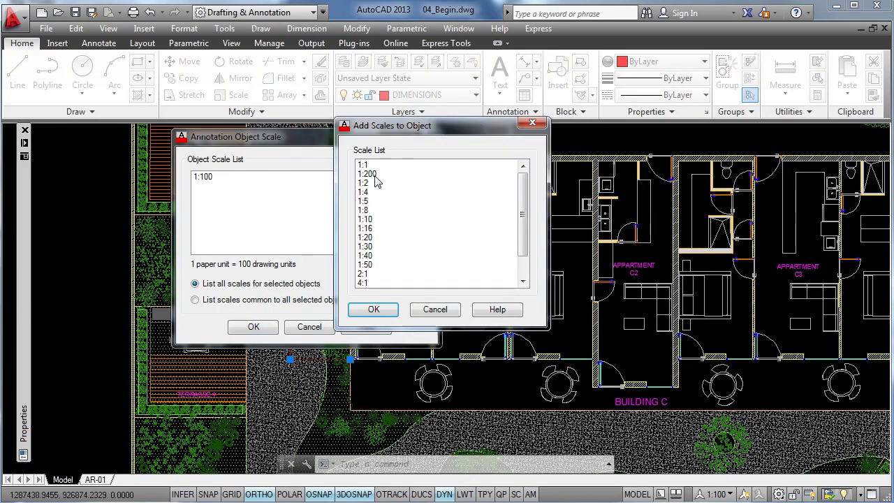
left_click(375, 175)
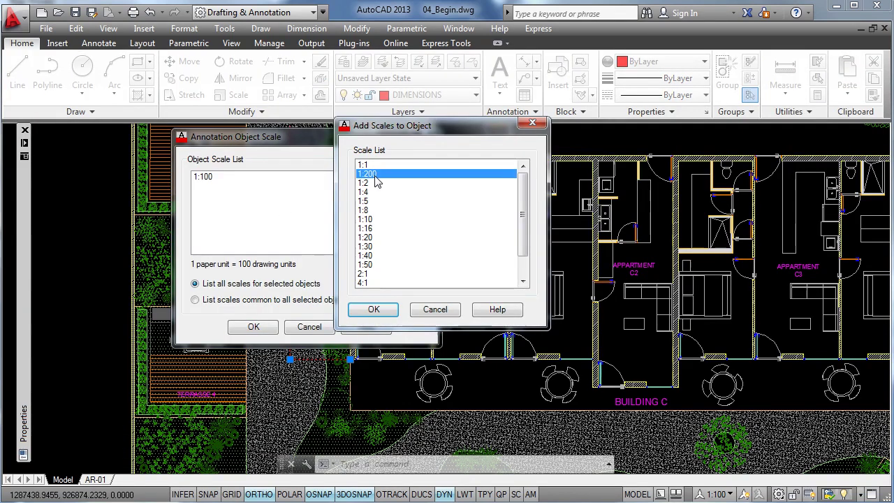
left_click(366, 237, "ctrl")
left_click(370, 309)
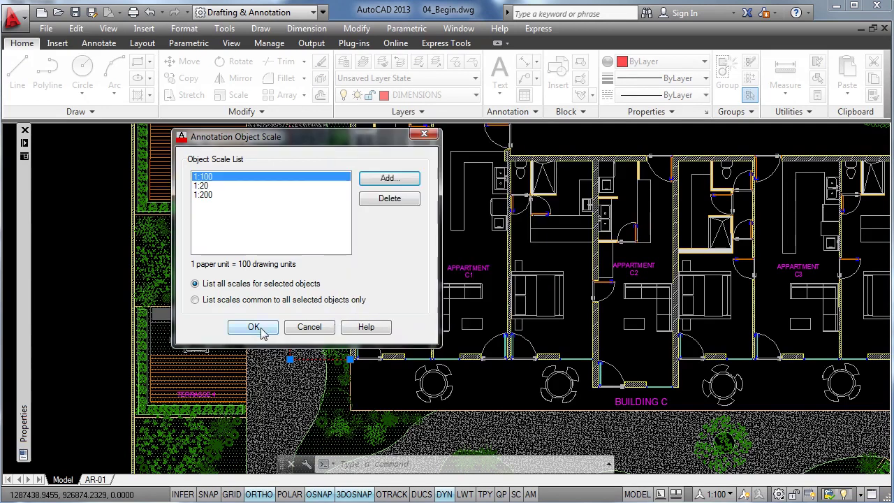
left_click(252, 327)
scroll(375, 288, "down", 3)
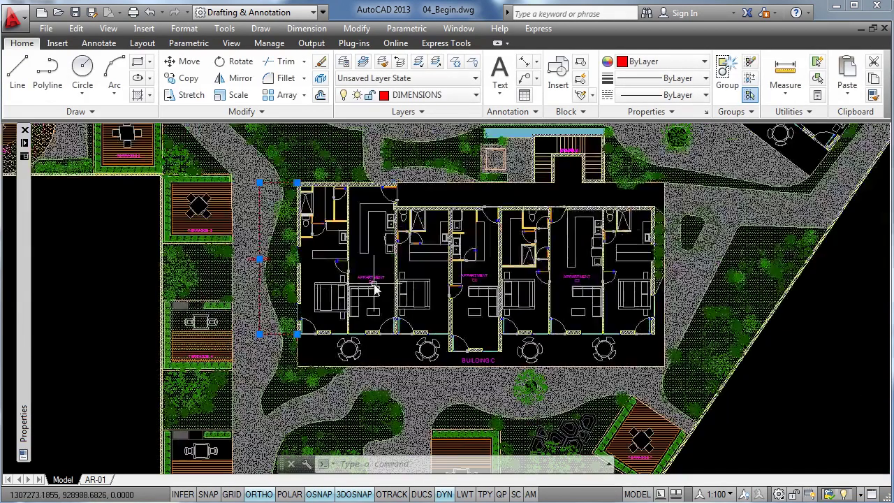
key("Escape")
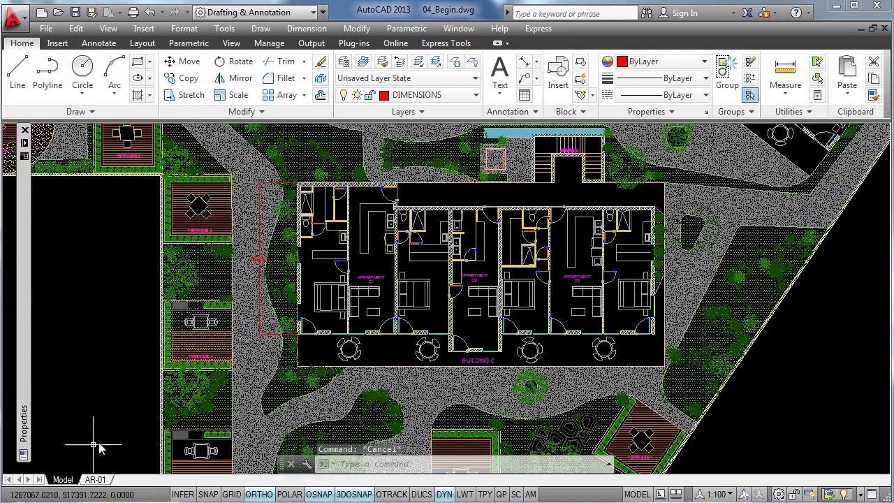
- Examine how Building C's new dimension displays in the AR-01 layout's 1:200, 1:100 and 1:20 viewports
left_click(96, 480)
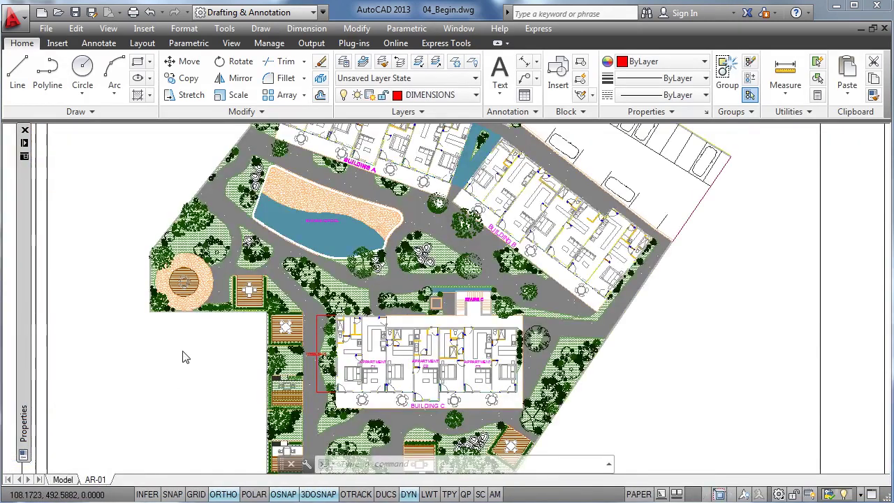
scroll(316, 311, "down", 3)
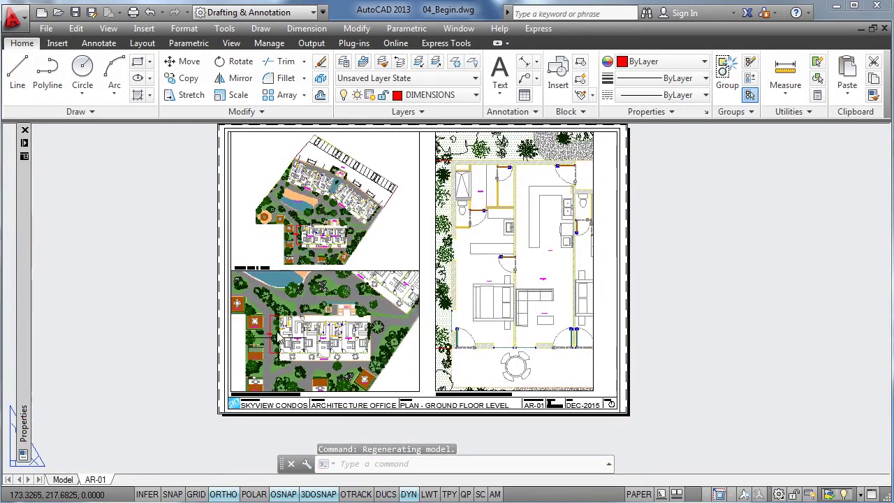
scroll(300, 241, "up", 2)
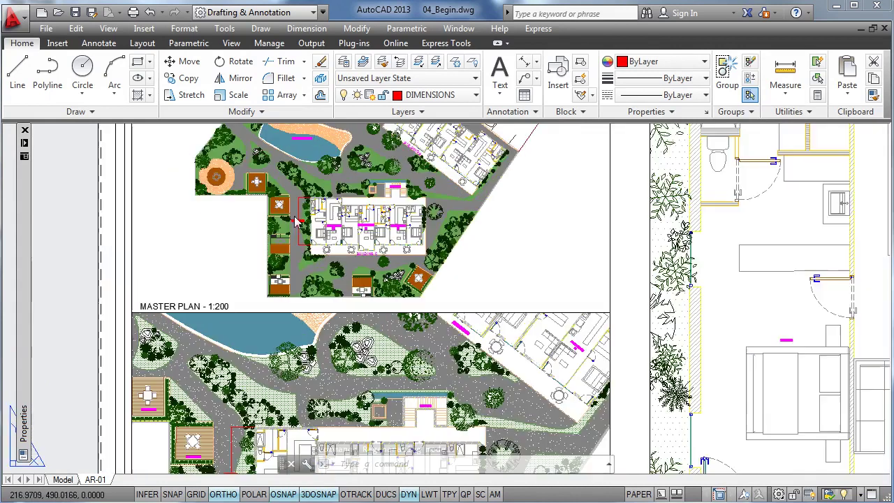
scroll(301, 241, "up", 1)
scroll(307, 223, "up", 1)
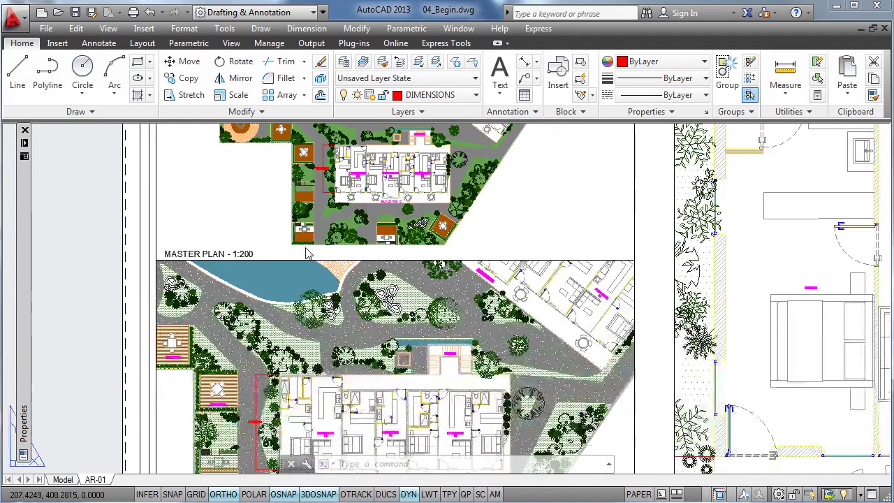
scroll(310, 249, "down", 1)
scroll(308, 333, "up", 1)
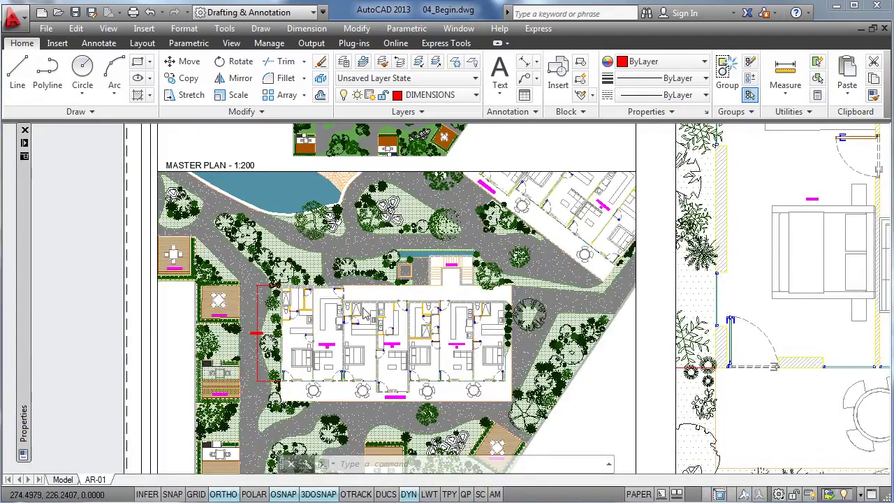
scroll(310, 333, "down", 4)
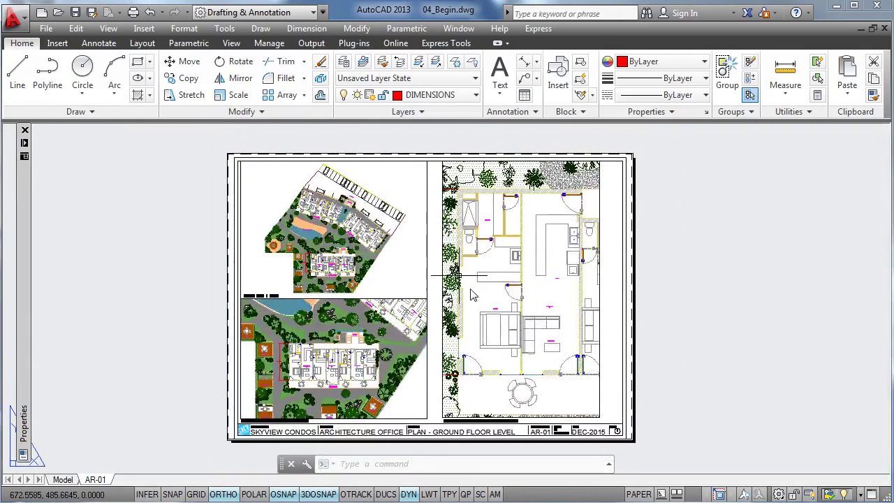
scroll(286, 371, "up", 2)
scroll(289, 377, "up", 2)
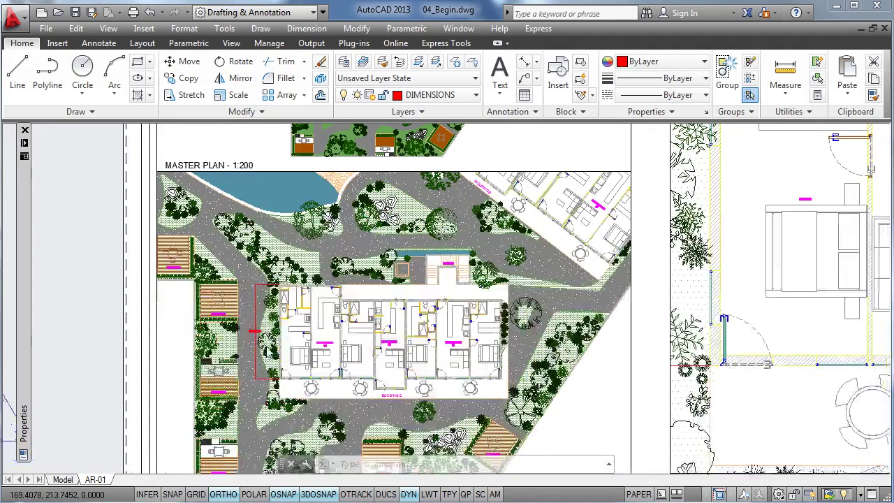
scroll(262, 355, "down", 2)
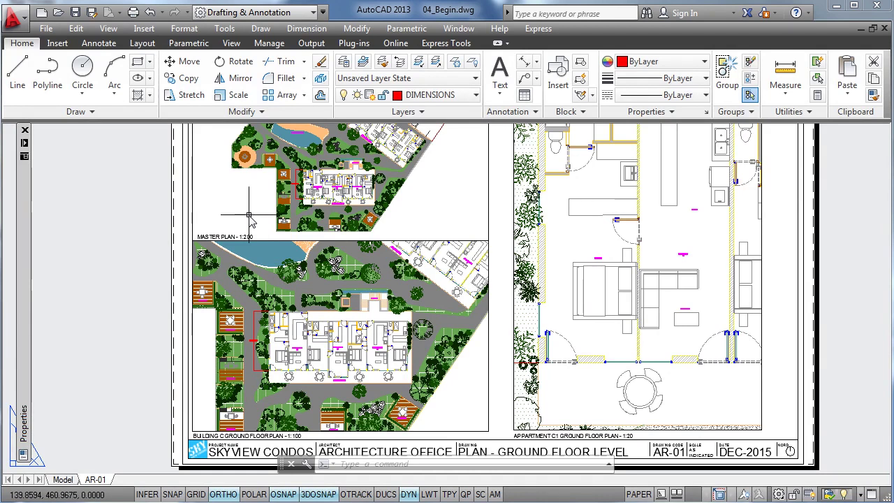
- Return to model space and add a custom annotation scale named 1:75 to the drawing's scale list
left_click(63, 481)
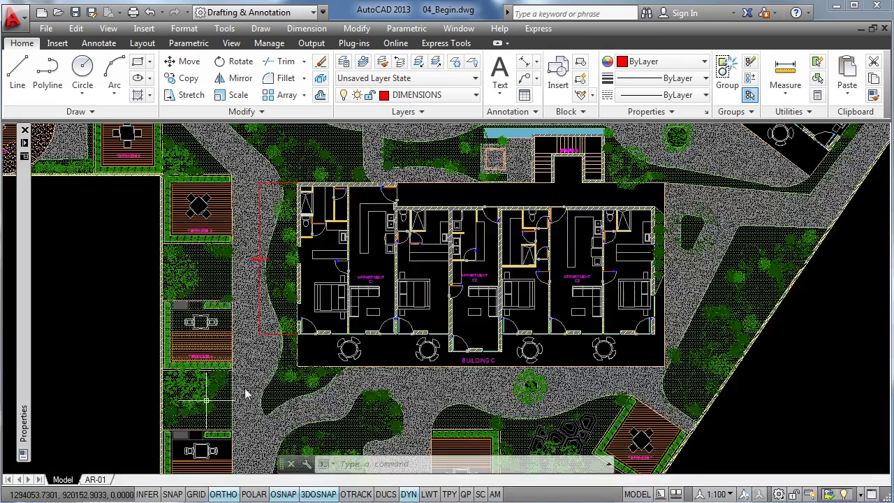
middle_click_drag(363, 340, 357, 321)
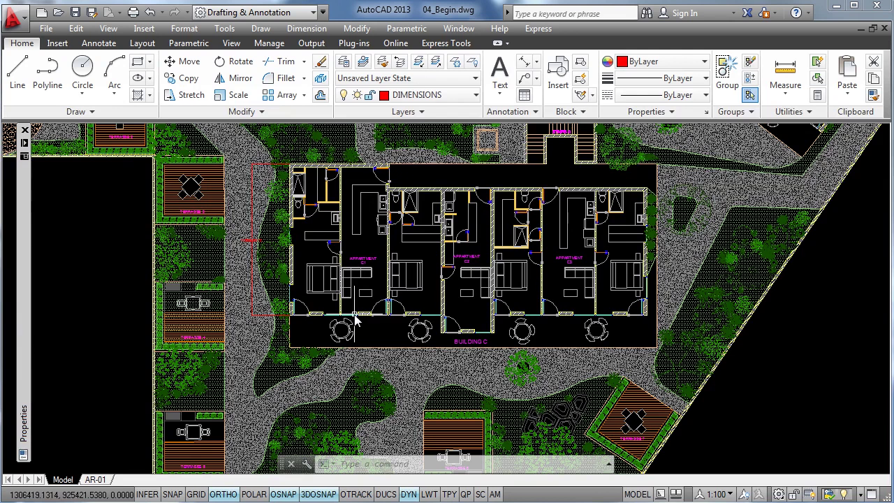
left_click(712, 497)
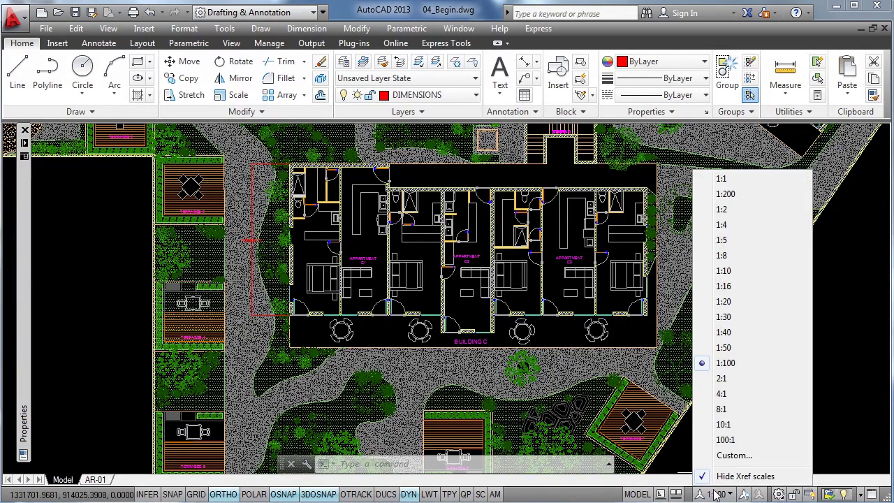
left_click(731, 456)
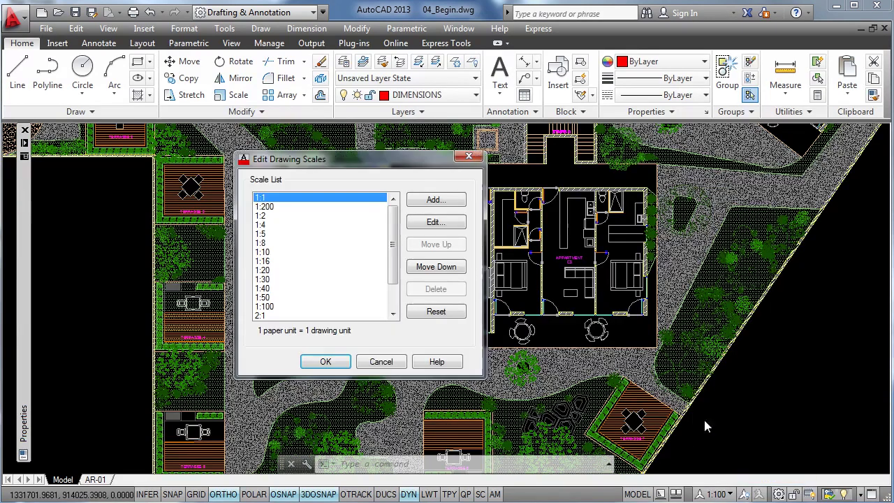
left_click(430, 201)
left_click_drag(399, 194, 456, 185)
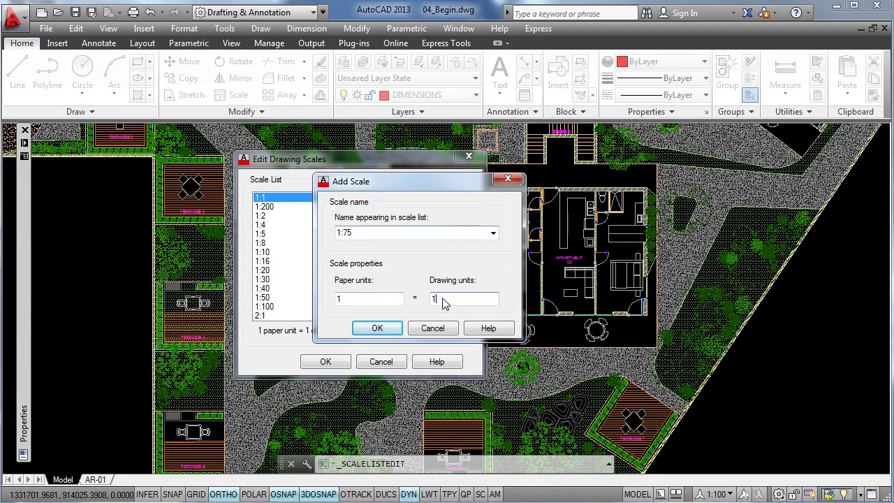
double_click(434, 308)
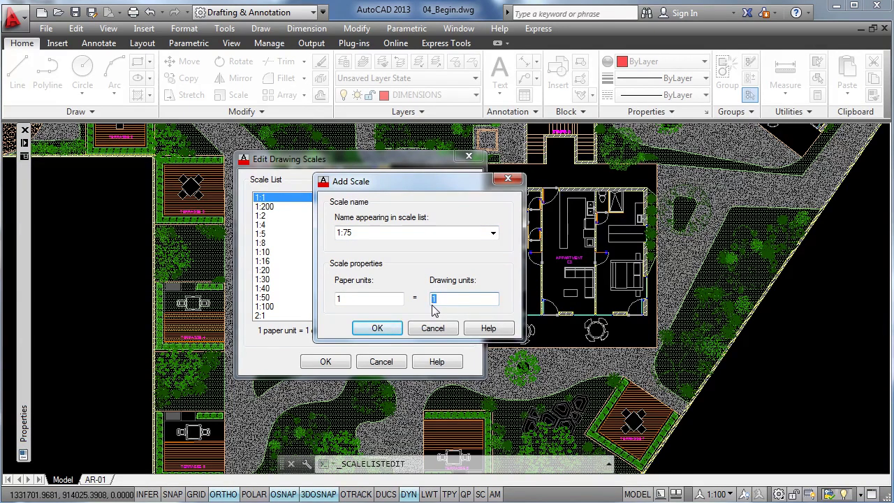
left_click(383, 328)
left_click(325, 362)
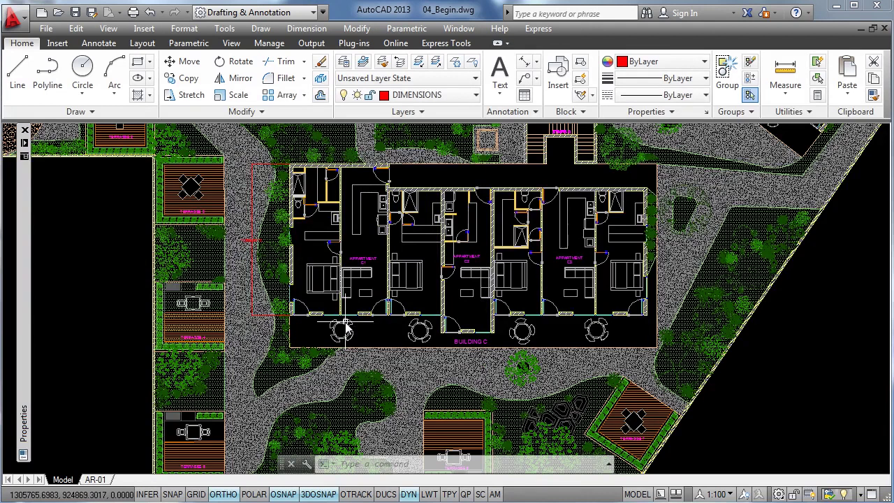
- Review the drawing's scale list, including the new 1:75 entry and the 1:40 scale, and close it without saving changes
left_click(98, 43)
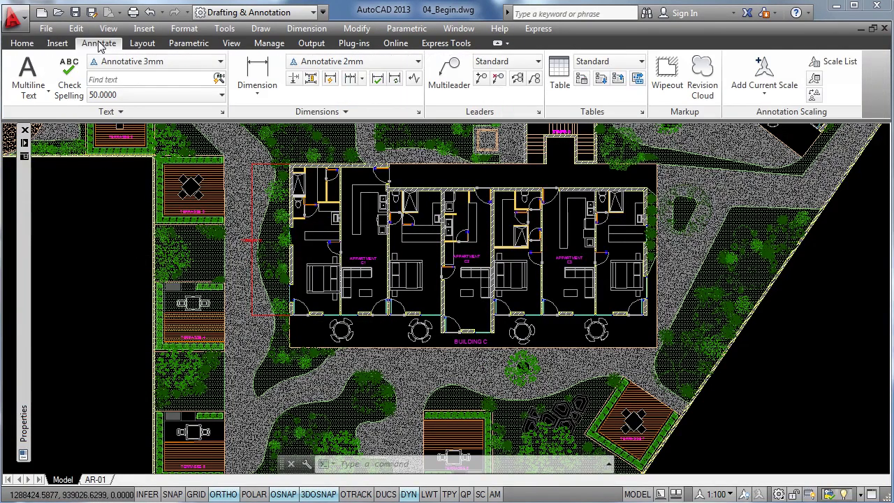
left_click(838, 63)
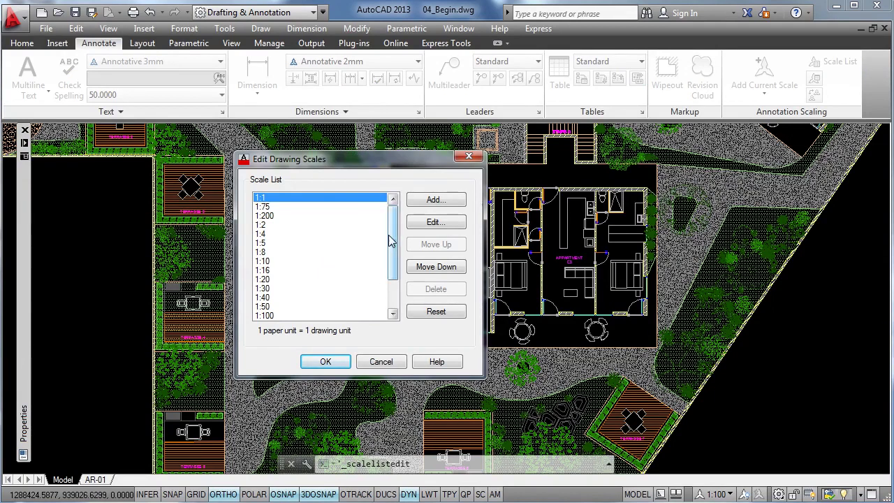
left_click_drag(391, 244, 319, 276)
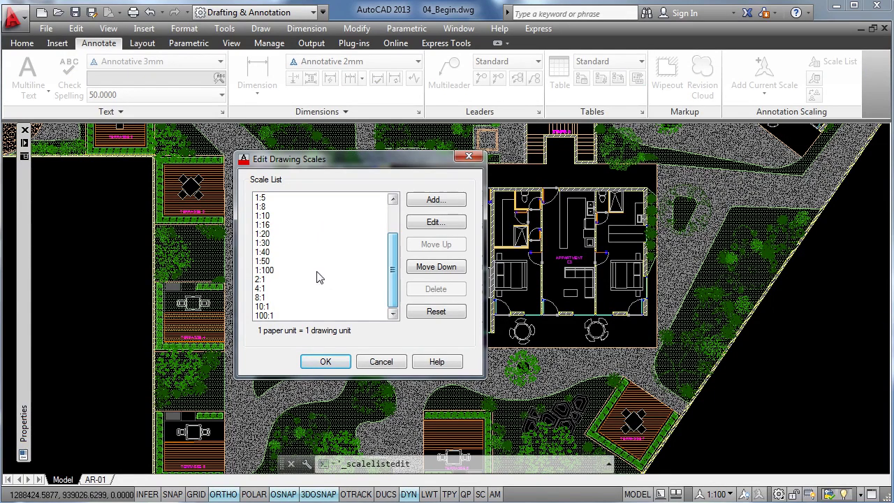
left_click(268, 254)
left_click_drag(393, 270, 393, 213)
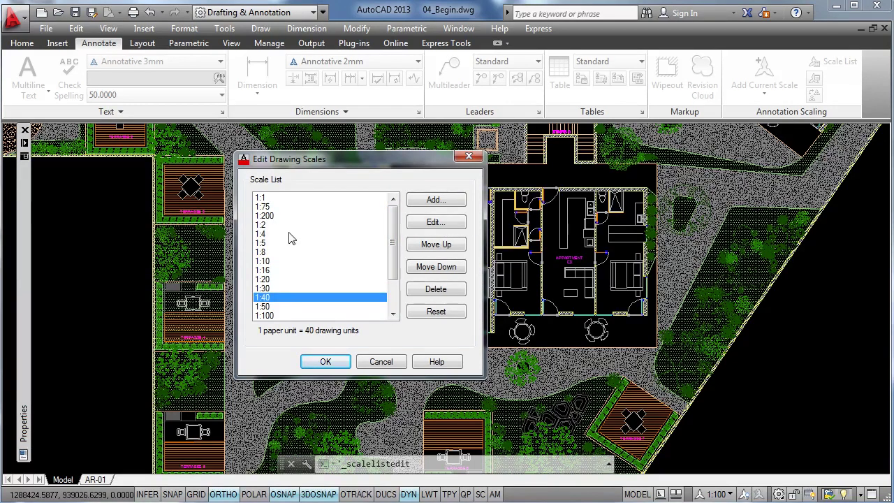
left_click(377, 360)
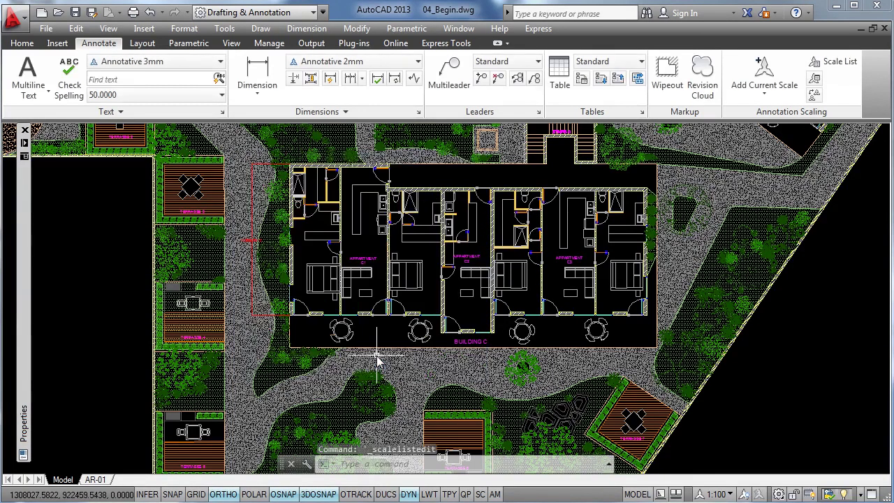